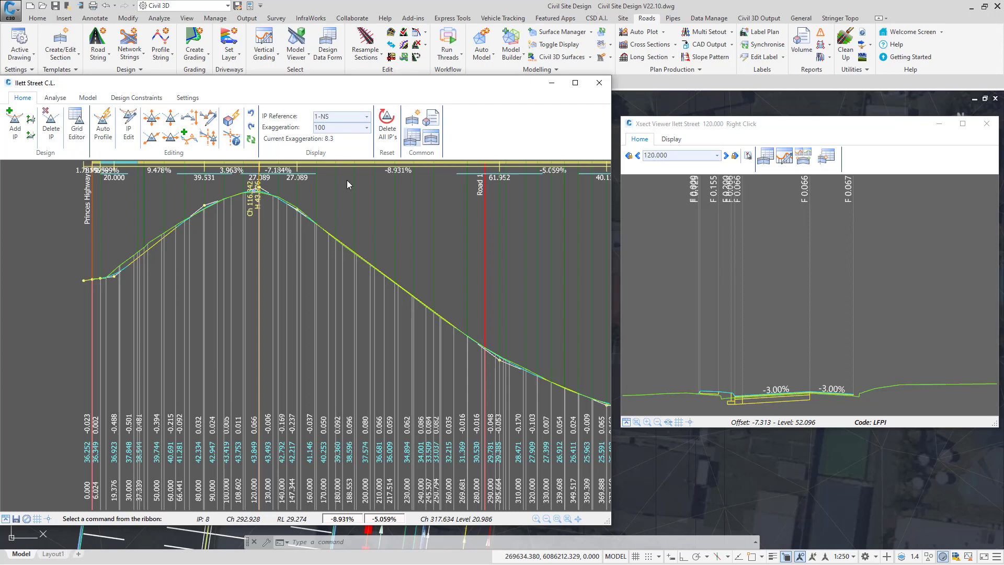
# Step: Show the grid in both the vertical grading window and the cross section viewer, and enable the vertical grading crosshair
pyautogui.click(37, 520)
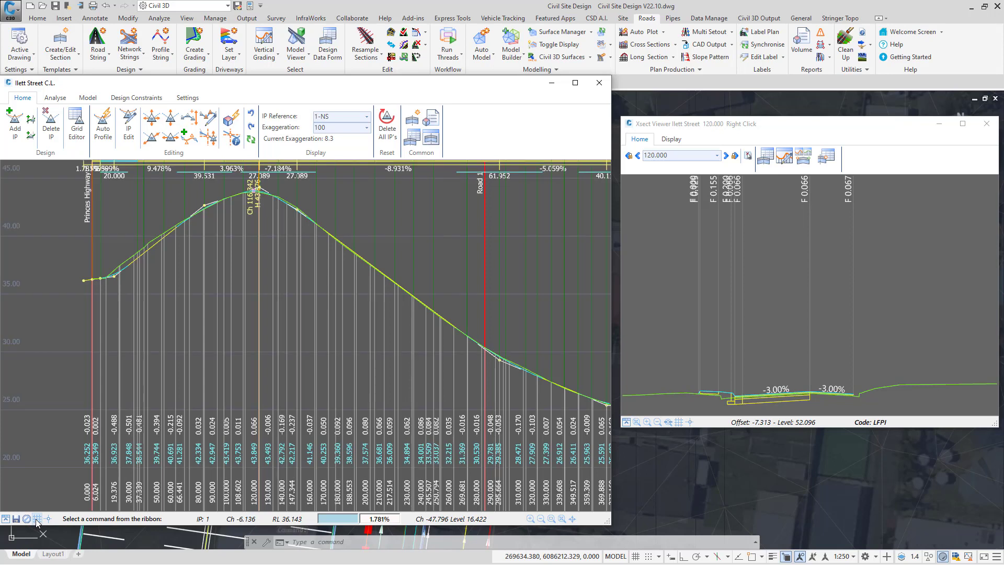
pyautogui.click(37, 520)
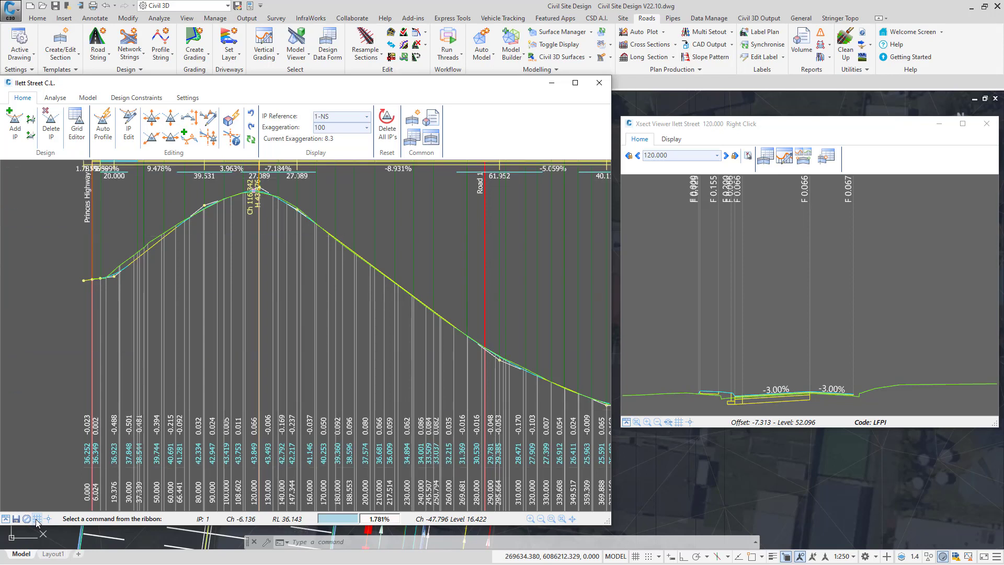
pyautogui.click(678, 422)
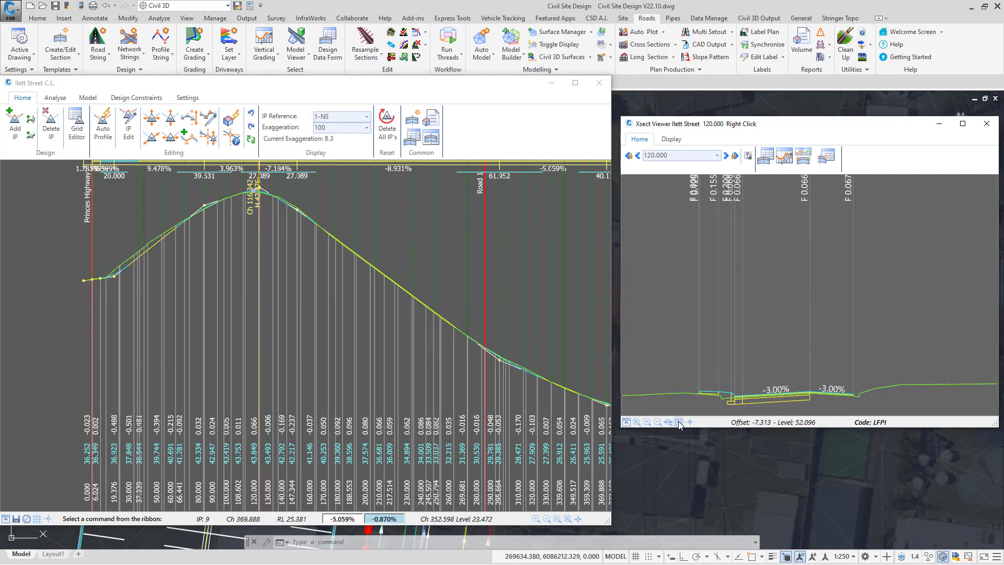
pyautogui.click(679, 422)
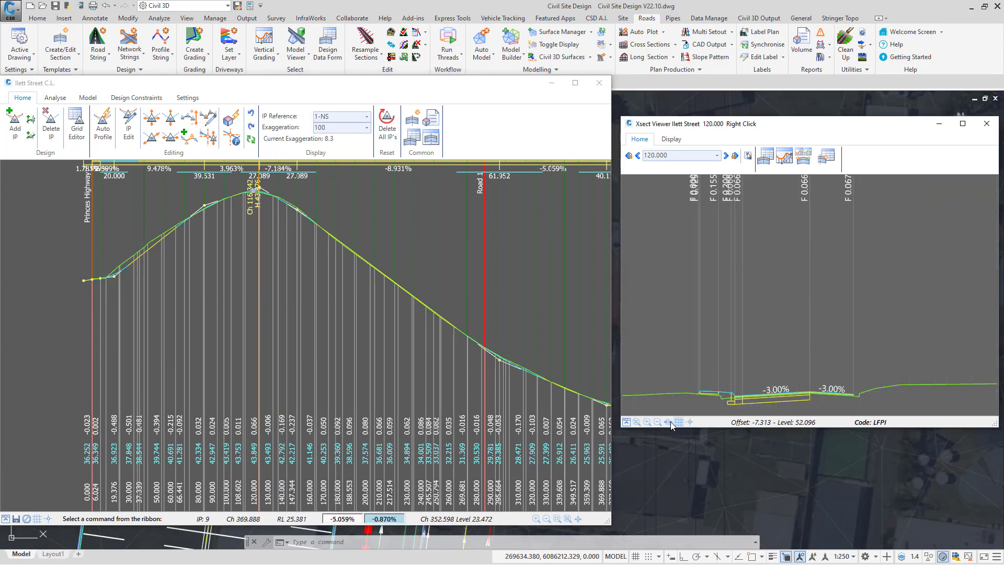
pyautogui.click(48, 519)
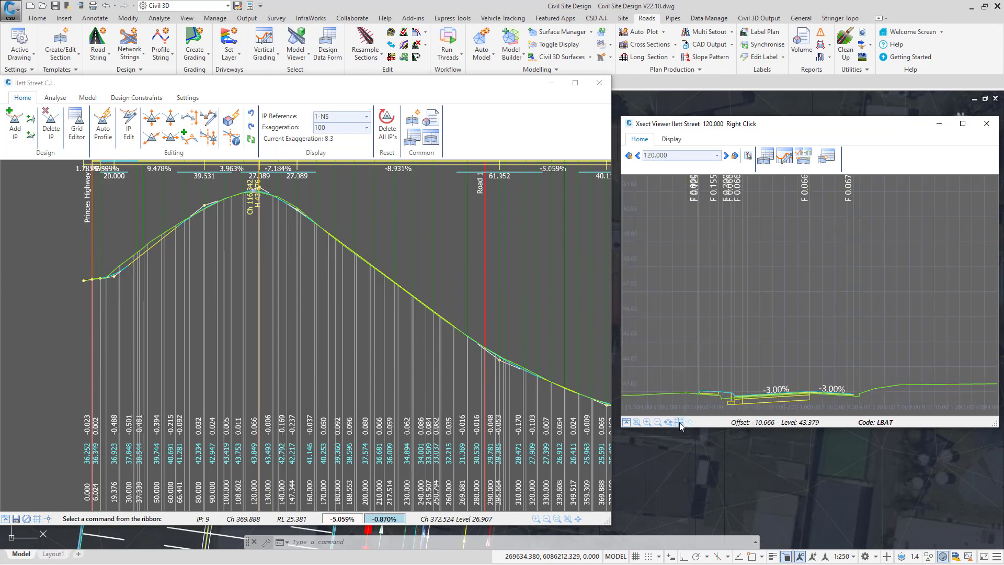
pyautogui.click(38, 519)
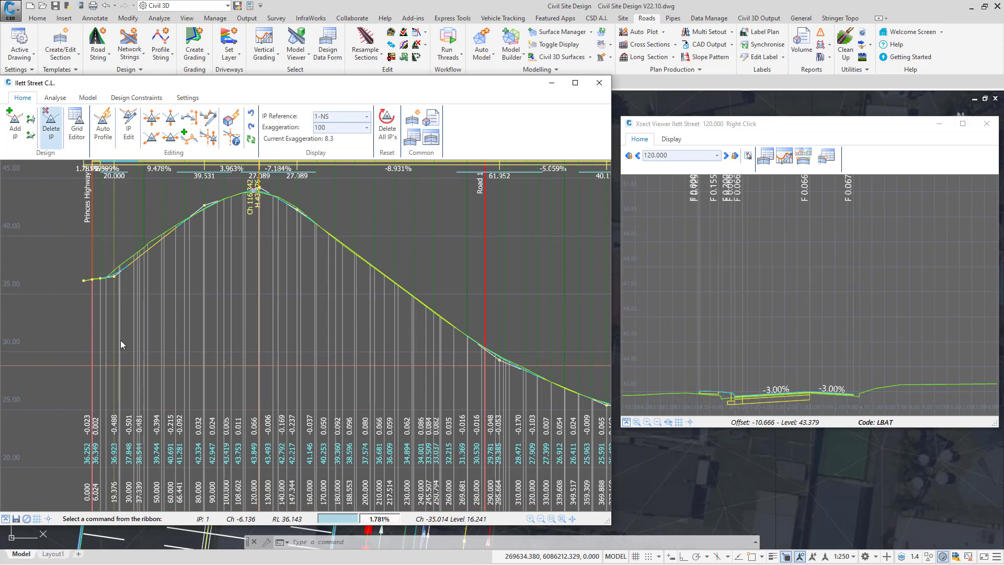
# Step: Review the VGE grid and crosshair settings without changing them, and open the cross section viewer's display settings
pyautogui.click(188, 98)
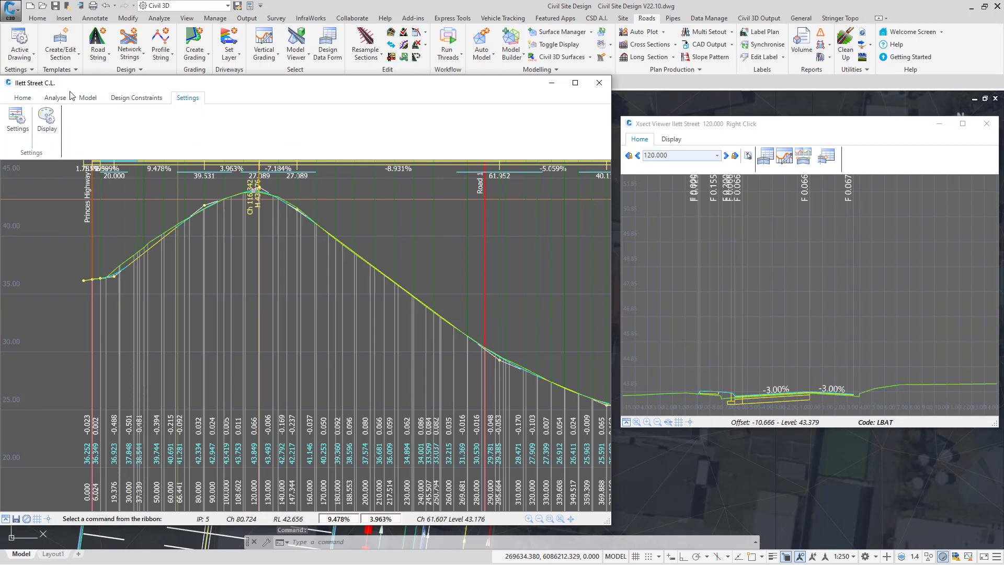
pyautogui.click(18, 123)
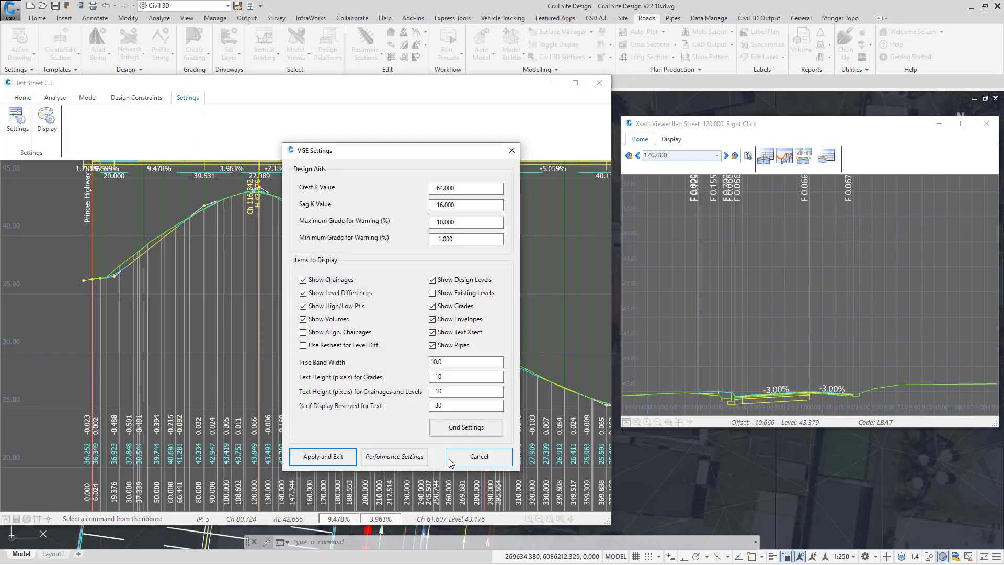
pyautogui.click(464, 430)
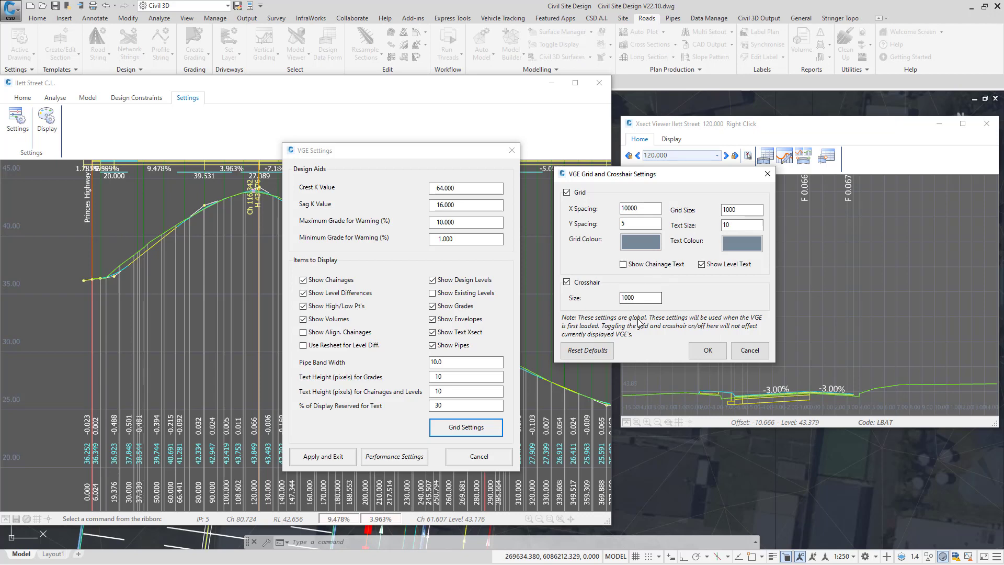
pyautogui.click(749, 350)
pyautogui.click(509, 145)
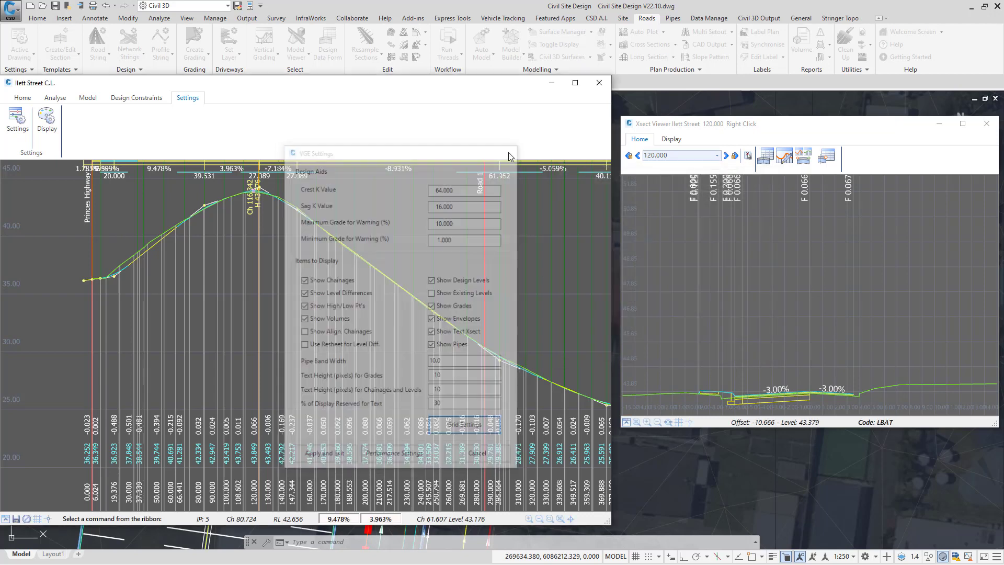
pyautogui.click(672, 139)
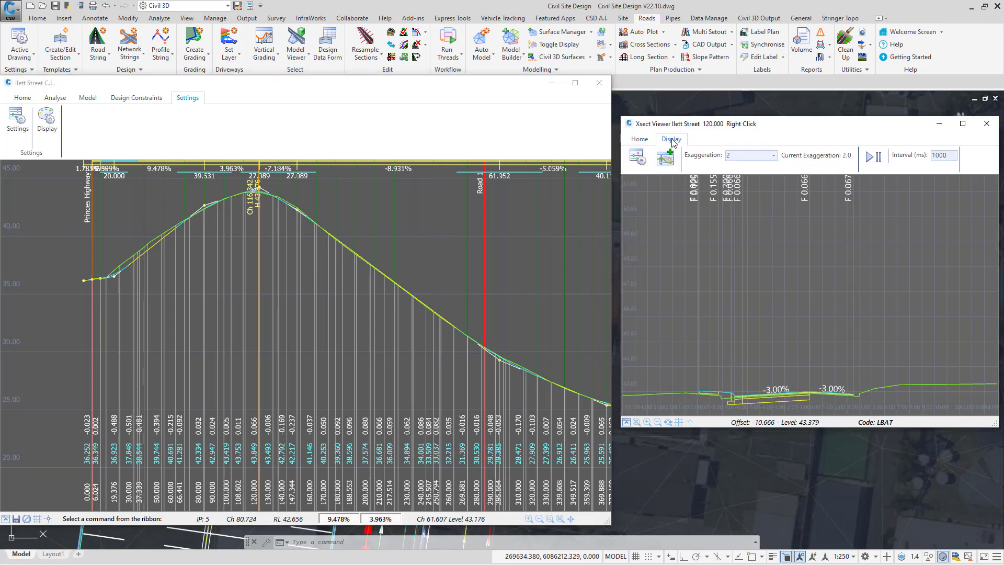
pyautogui.click(636, 159)
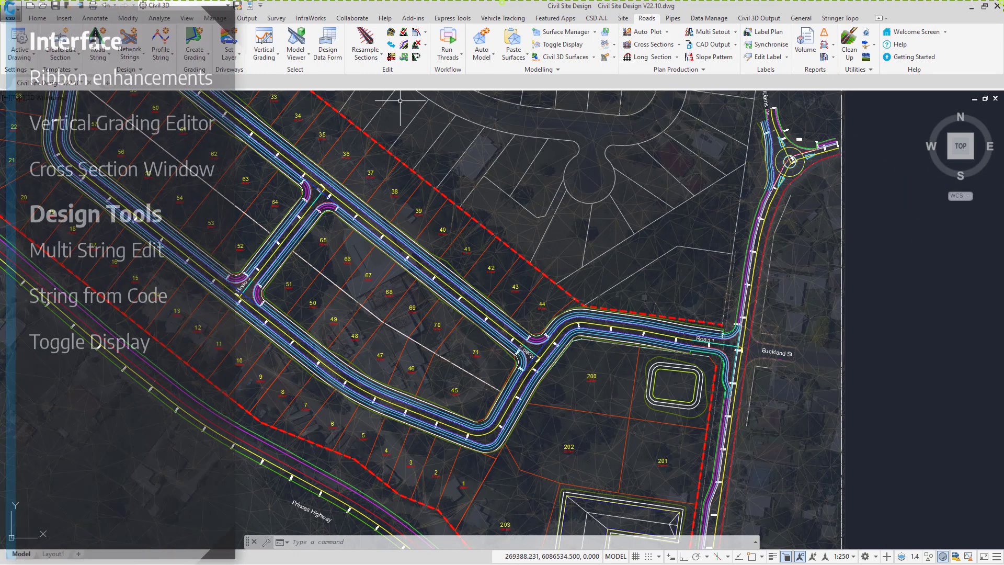
# Step: With Multi Edit, override the surface of Road 1, Road 2 and Road 3 with PST-Combined Lidar and Topo and calculate the strings
pyautogui.click(367, 56)
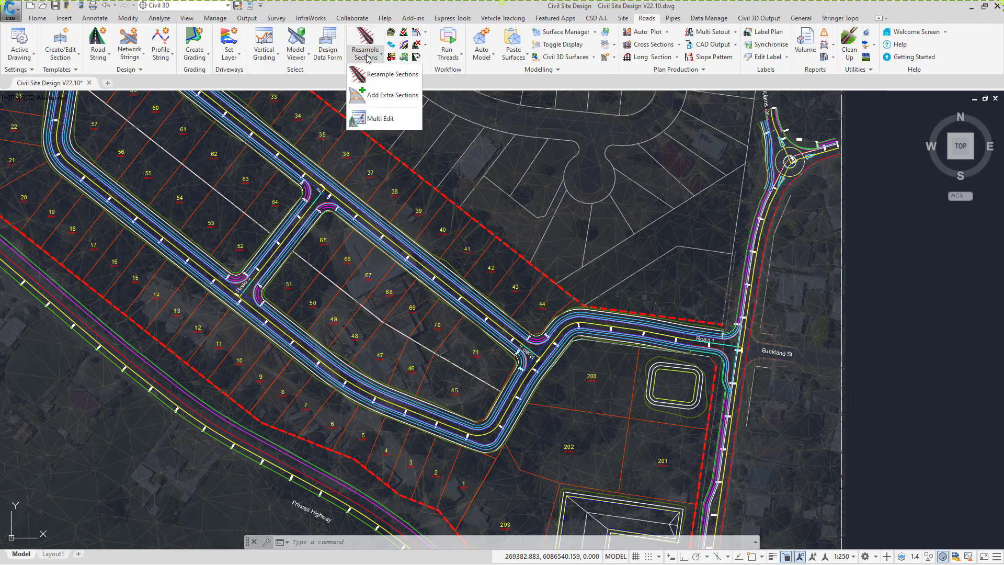
pyautogui.click(409, 119)
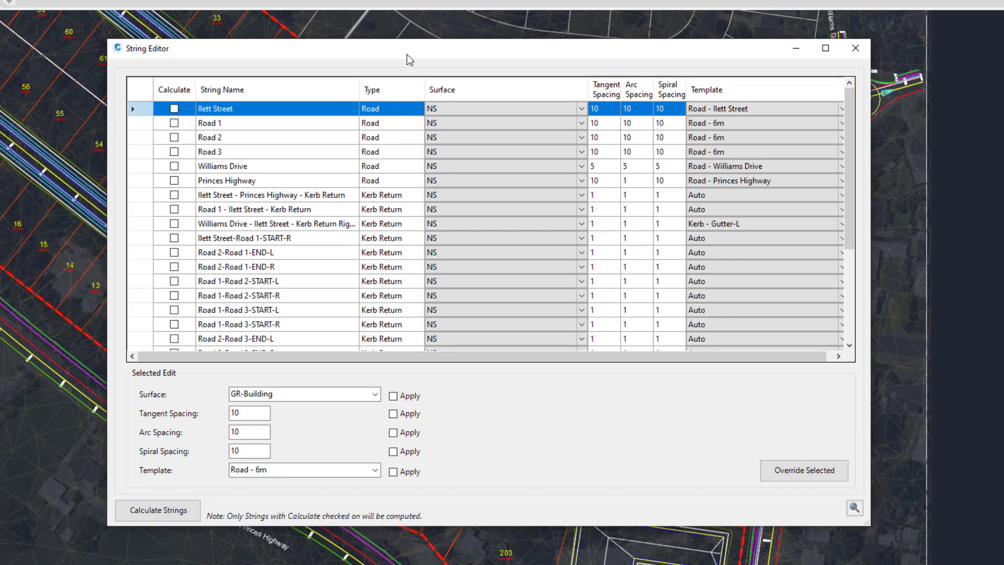
pyautogui.click(223, 125)
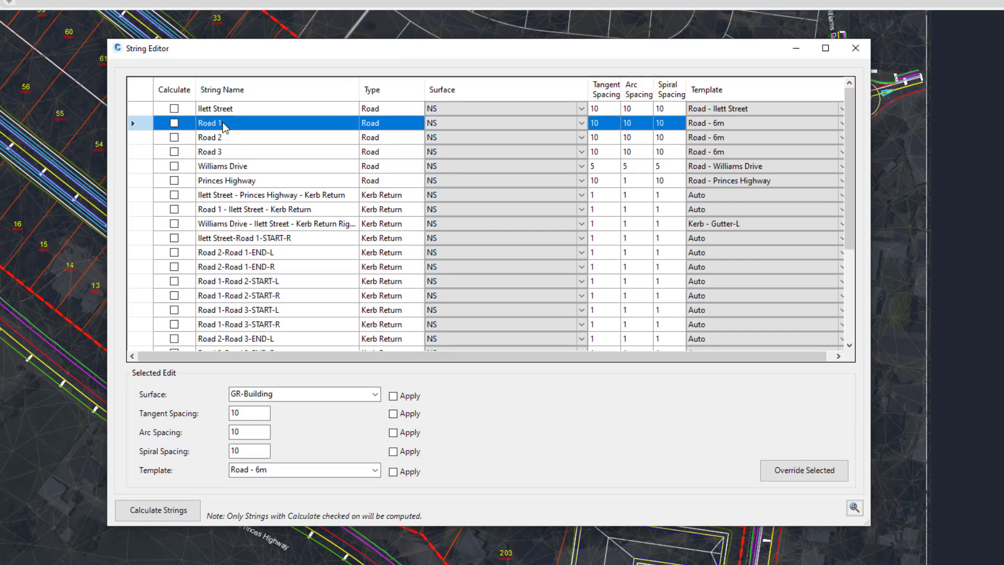
pyautogui.keyDown('shift'); pyautogui.click(227, 153); pyautogui.keyUp('shift')
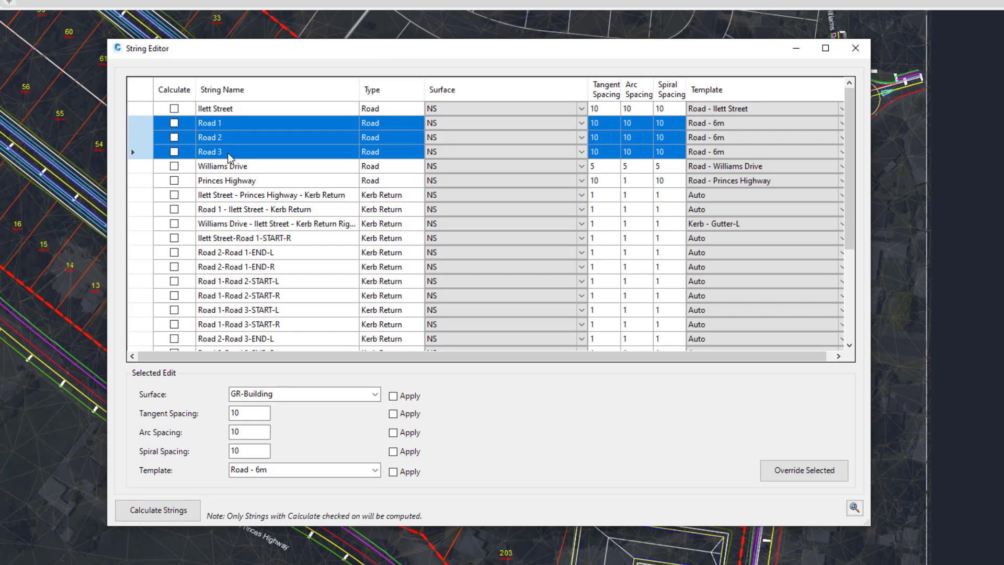
pyautogui.click(375, 394)
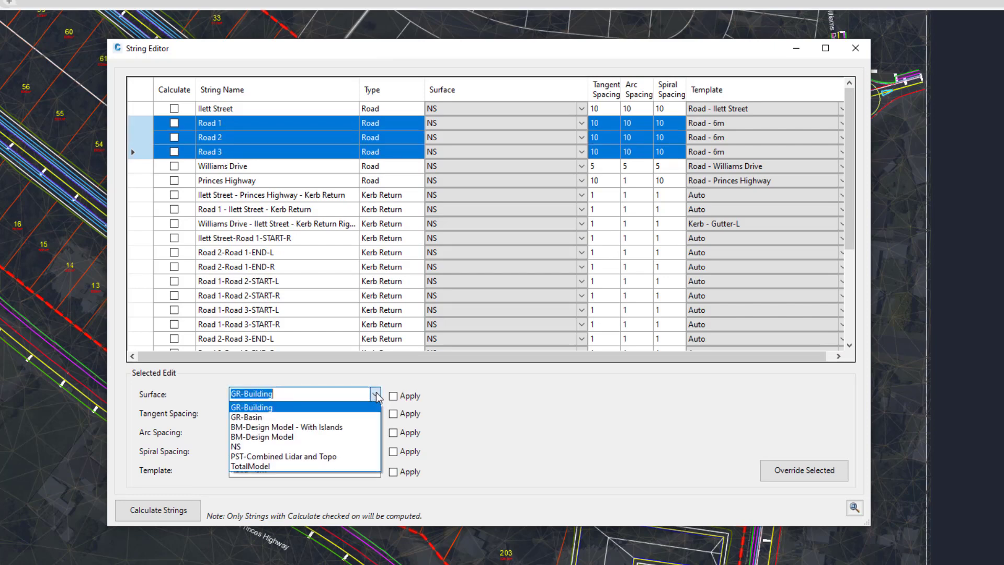
pyautogui.click(315, 457)
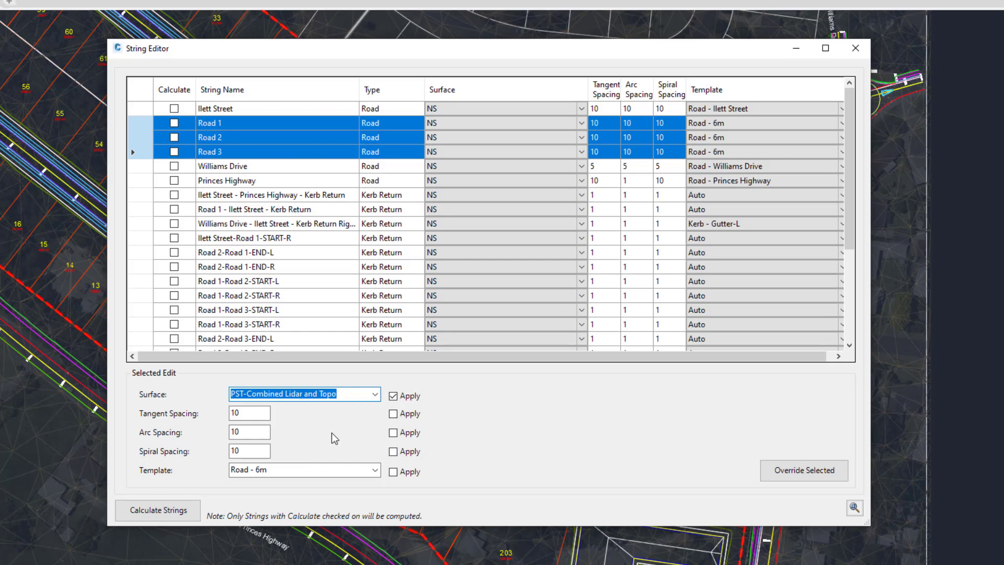
pyautogui.click(814, 471)
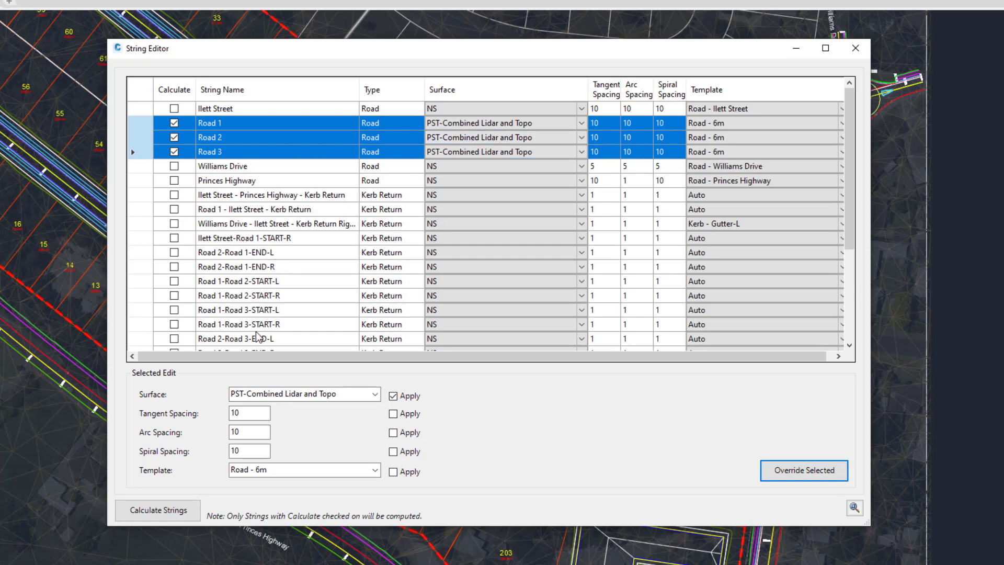
pyautogui.click(171, 510)
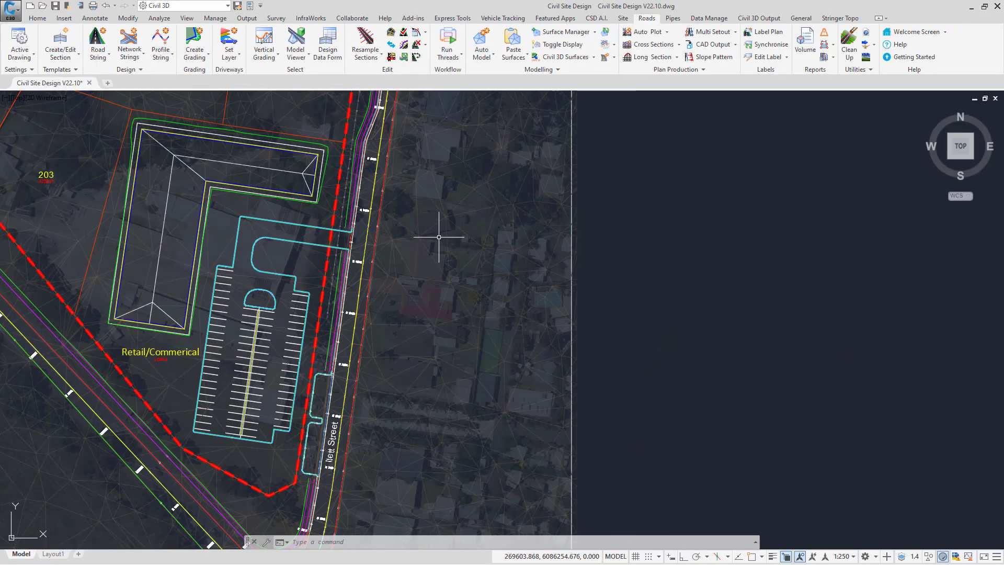
# Step: Start String from Code with model Design Model - With Islands, string Ilett Street and code LFPO
pyautogui.click(168, 60)
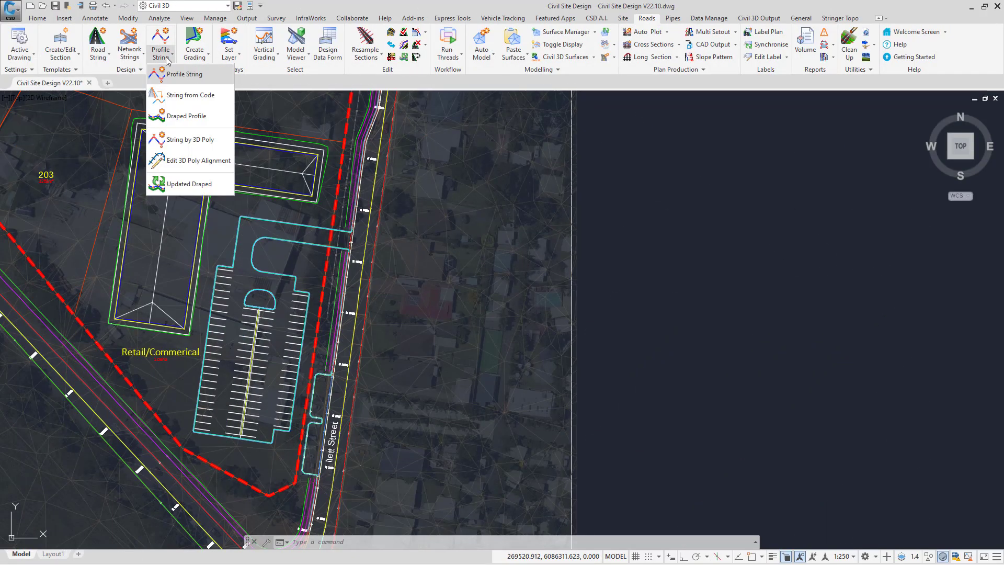
pyautogui.click(184, 96)
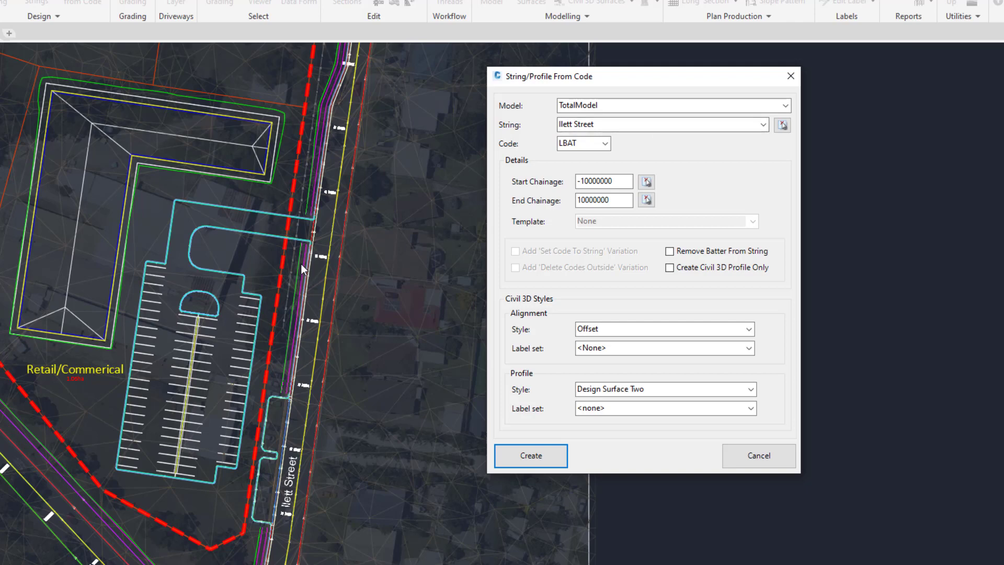
pyautogui.click(327, 270)
pyautogui.click(262, 535)
pyautogui.click(284, 356)
pyautogui.click(784, 106)
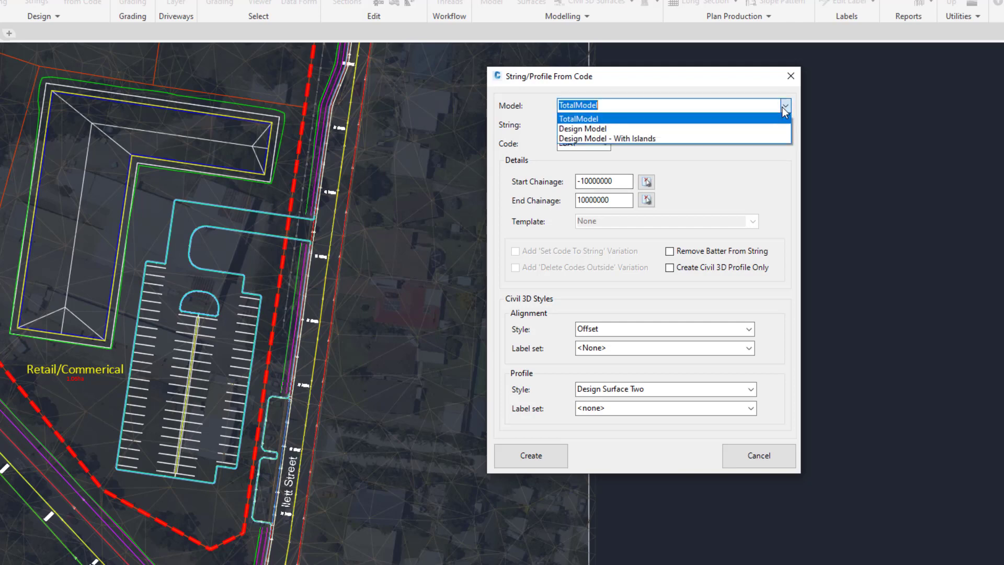
pyautogui.click(739, 137)
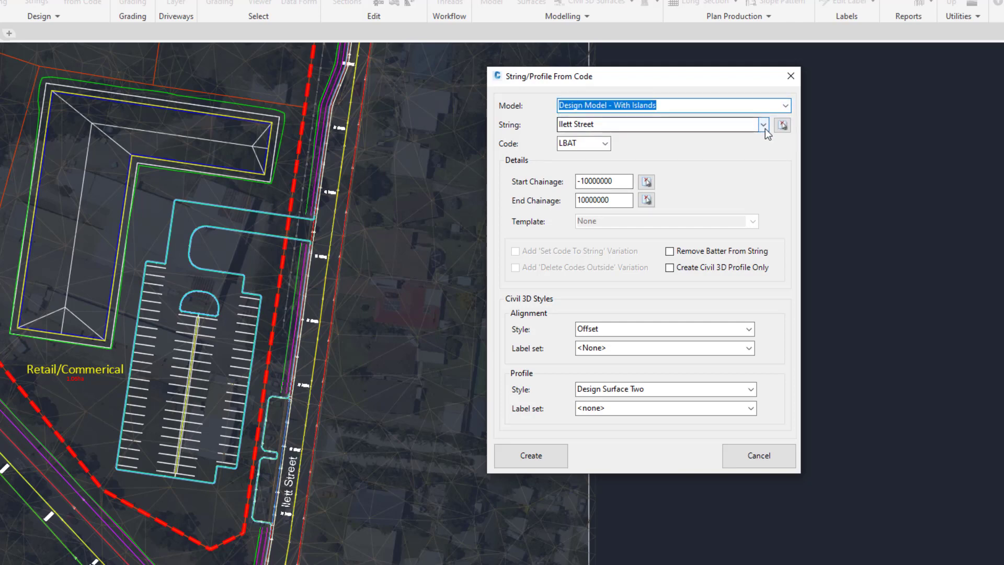
pyautogui.click(337, 196)
pyautogui.click(606, 145)
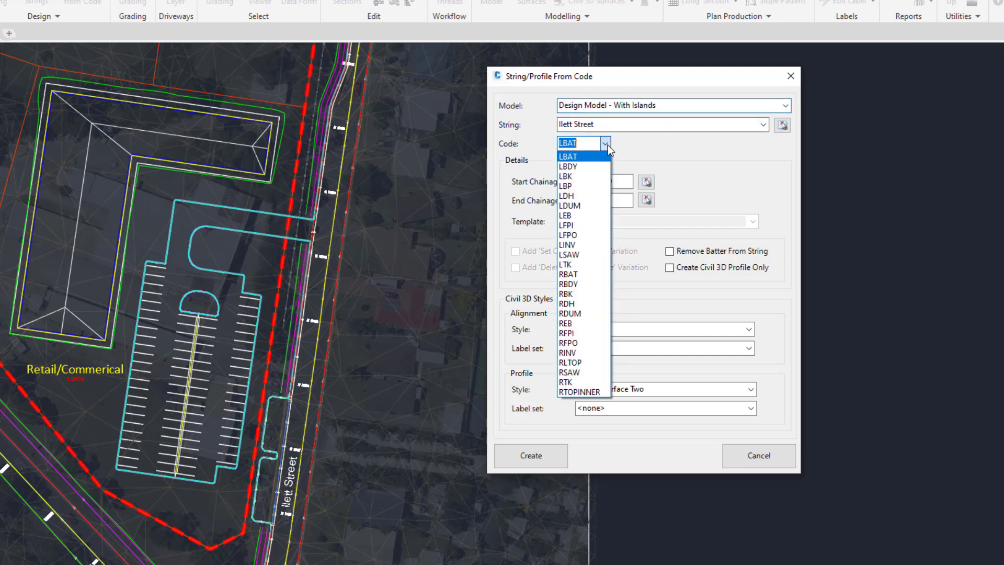
pyautogui.click(575, 236)
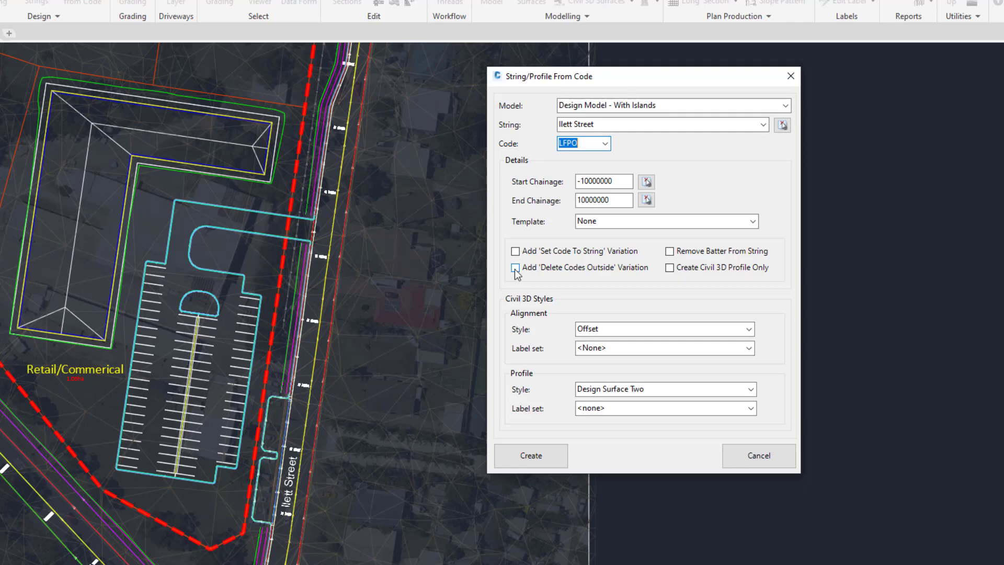
# Step: Leave Create Civil 3D Profile Only off, set the alignment style to String, and create the strings
pyautogui.click(706, 268)
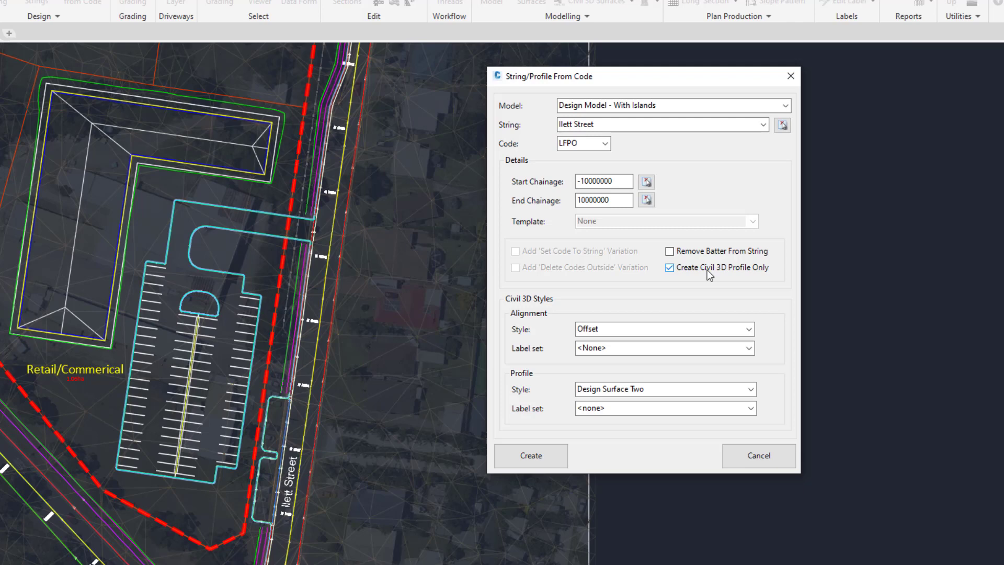
pyautogui.click(706, 270)
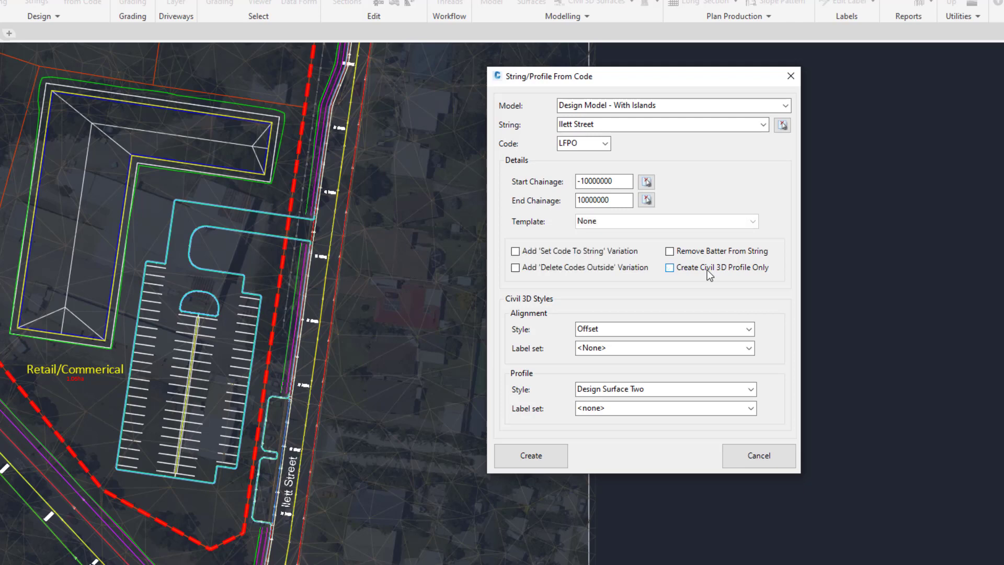
pyautogui.click(749, 330)
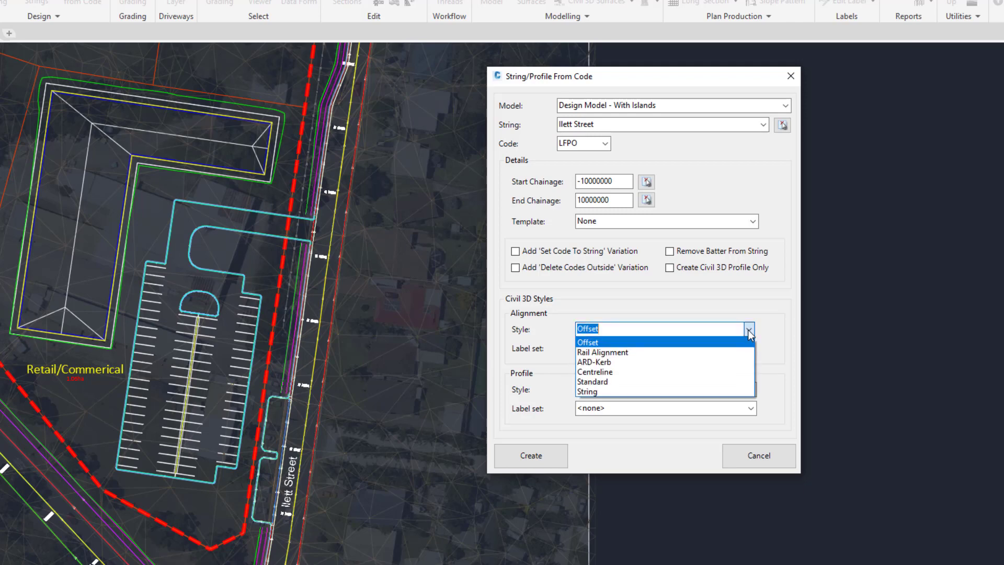
pyautogui.click(598, 391)
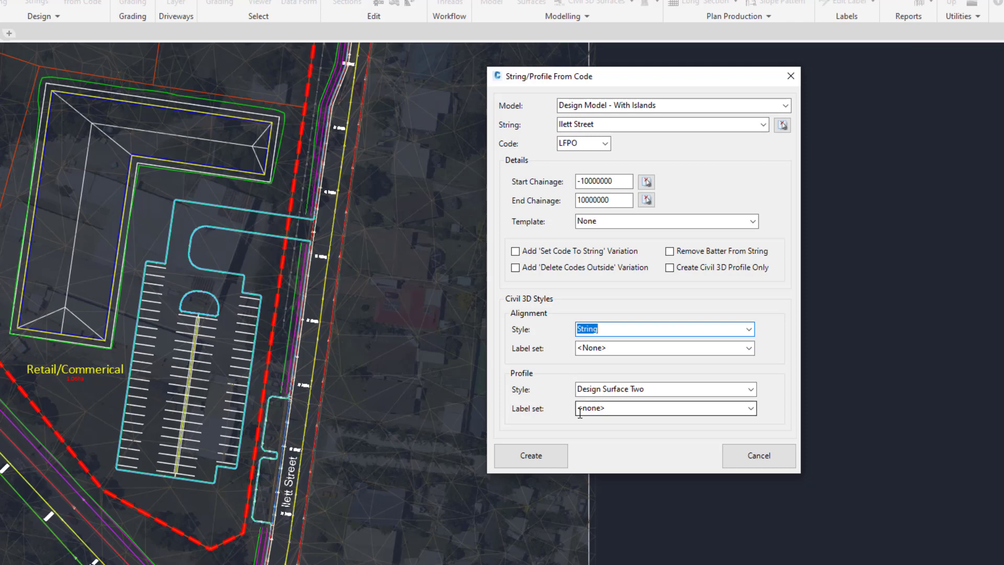
pyautogui.click(499, 458)
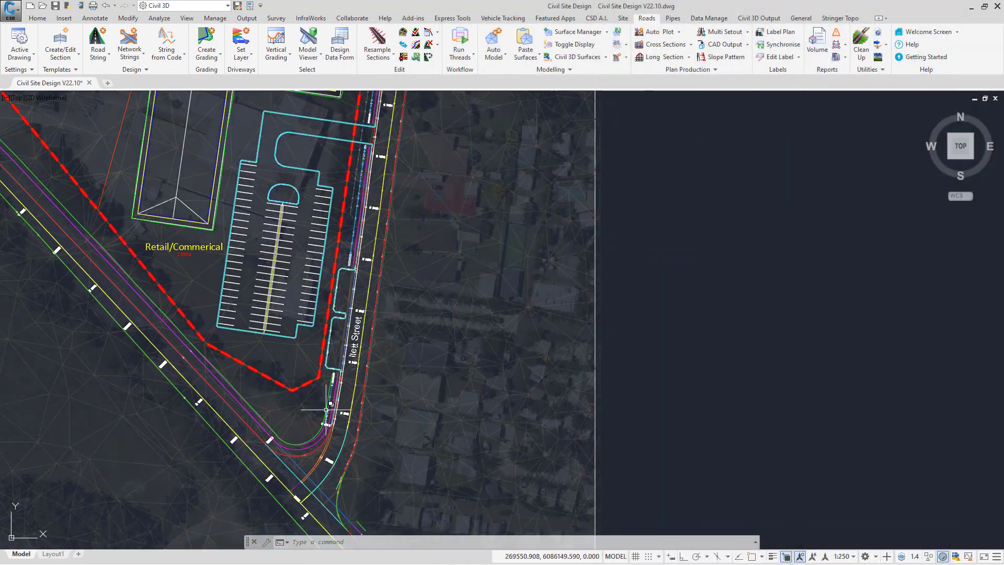
# Step: Examine the LFPO strings created along Ilett Street beside the car park, including where they start and end
pyautogui.scroll(6, 329, 397)
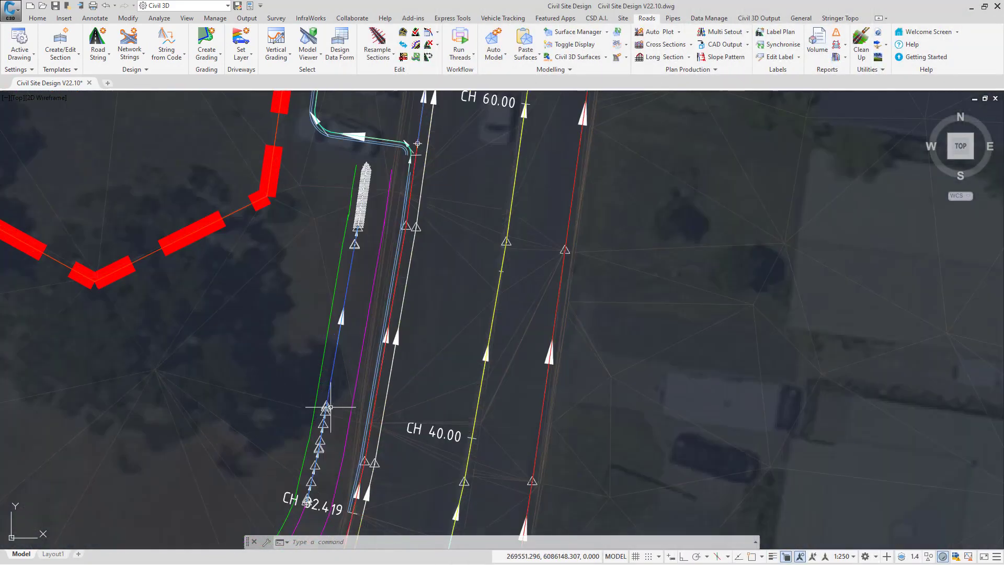
pyautogui.click(326, 408)
pyautogui.scroll(-5, 337, 310)
pyautogui.scroll(2, 337, 310)
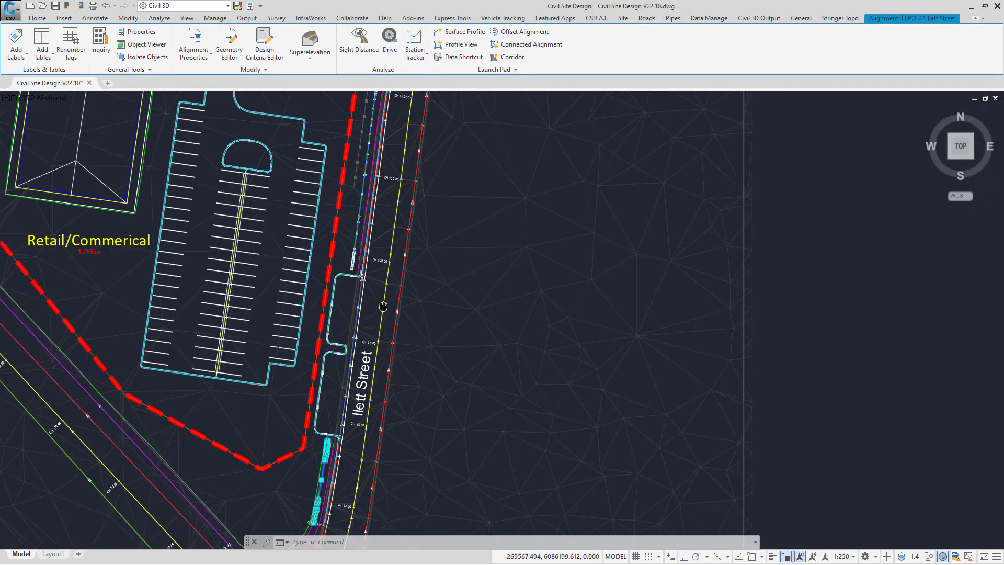
pyautogui.scroll(4, 337, 311)
pyautogui.click(368, 358)
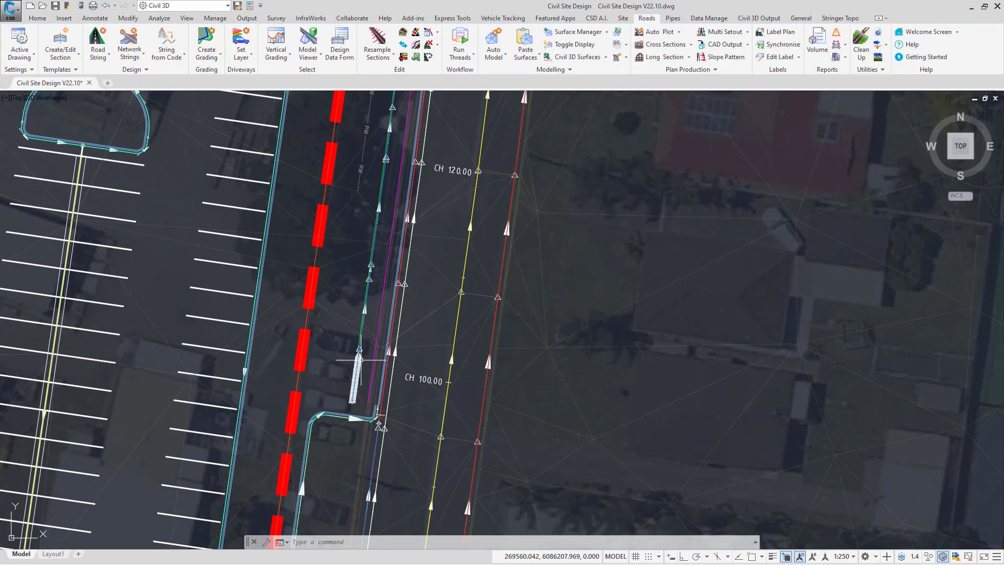
pyautogui.press('Escape')
pyautogui.scroll(-3, 392, 357)
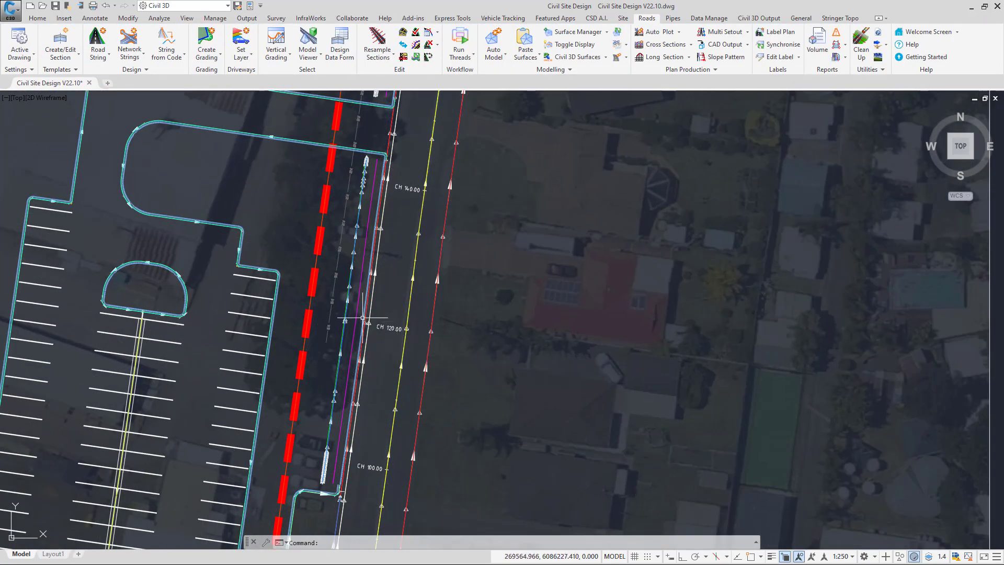
# Step: Open the vertical grading editor for the LFPO string running along Ilett Street beside the car park
pyautogui.click(266, 34)
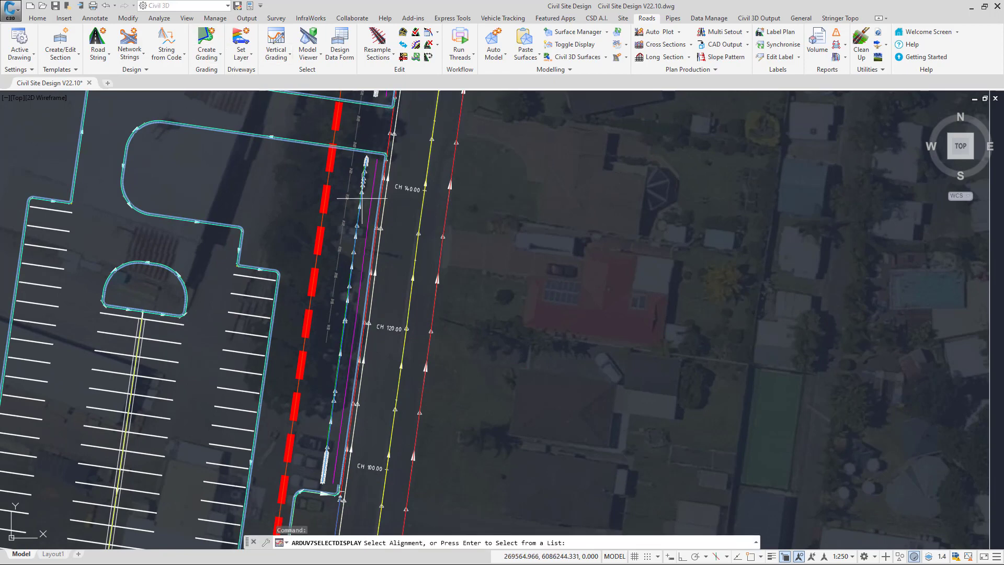
pyautogui.click(360, 246)
pyautogui.click(576, 346)
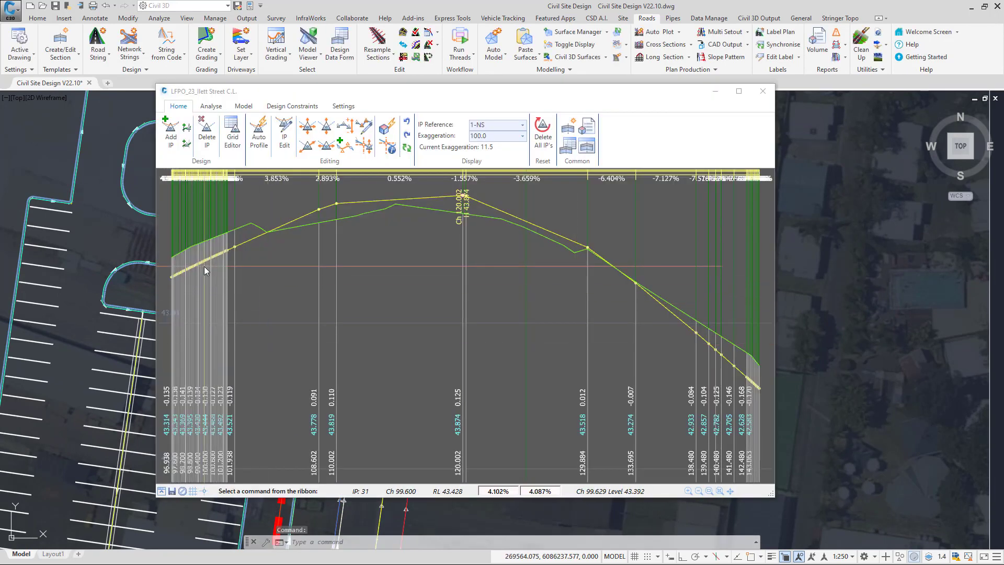
# Step: Inspect the string's Auto Profile and its Reference Surface entry, and close both without changes
pyautogui.click(259, 135)
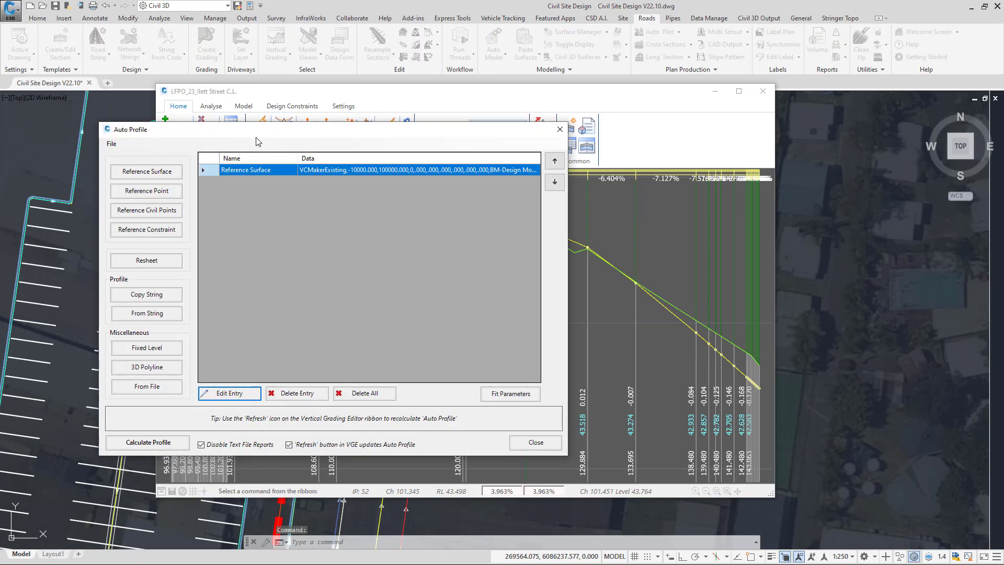
pyautogui.doubleClick(313, 170)
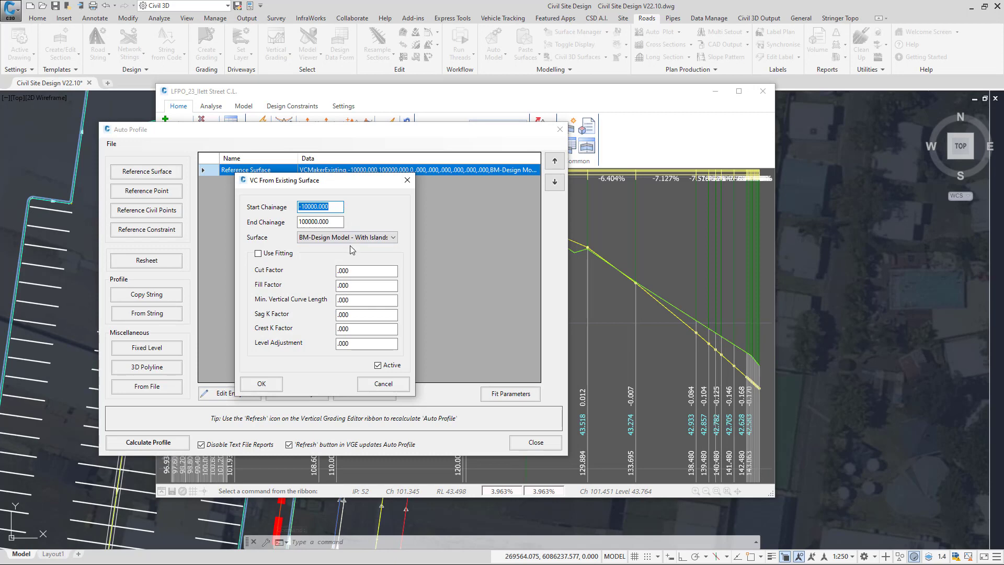
pyautogui.click(384, 384)
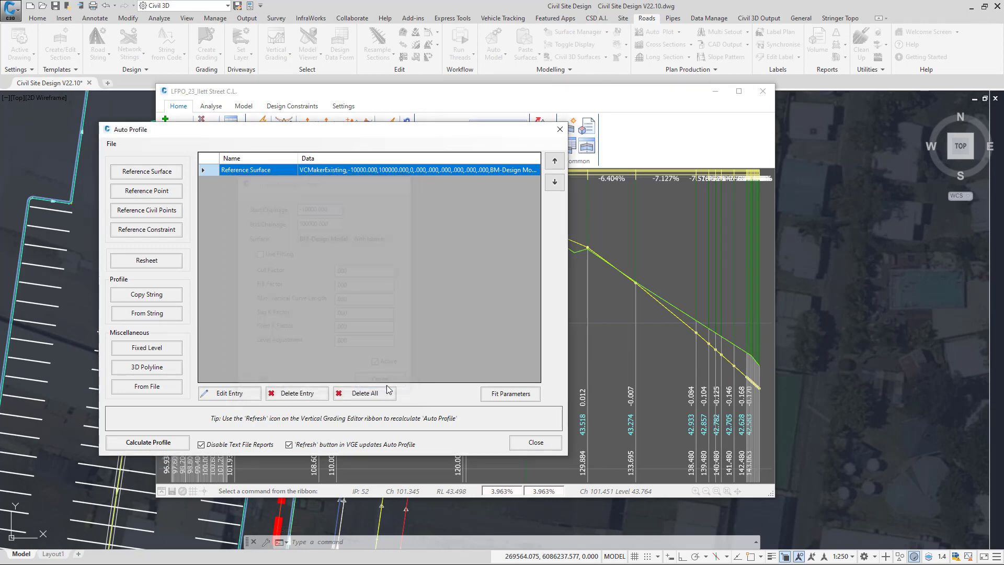
pyautogui.click(560, 129)
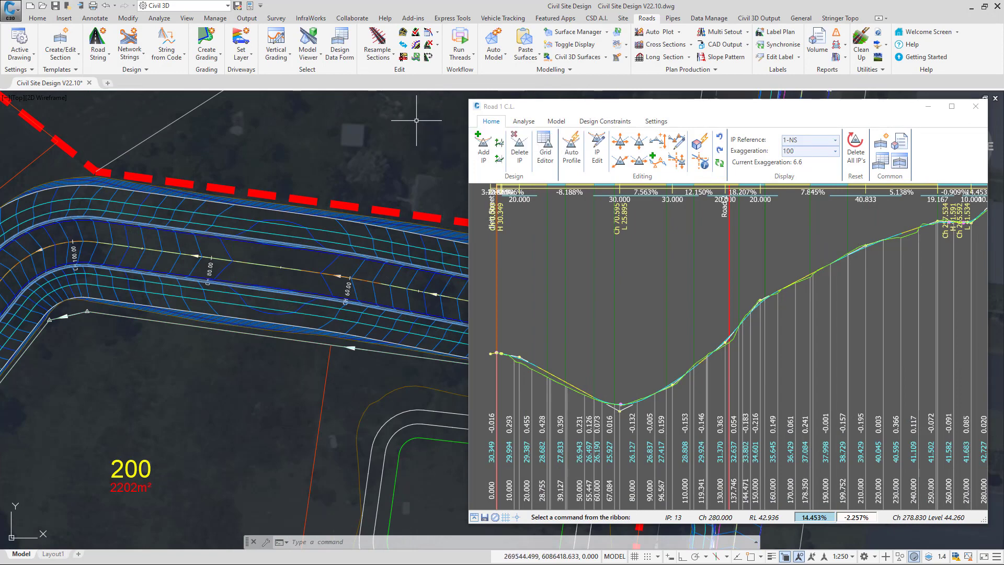
# Step: In the Toggle Display settings, turn Fast Draw off and CAD Entities on for TotalModel
pyautogui.click(568, 46)
pyautogui.click(615, 203)
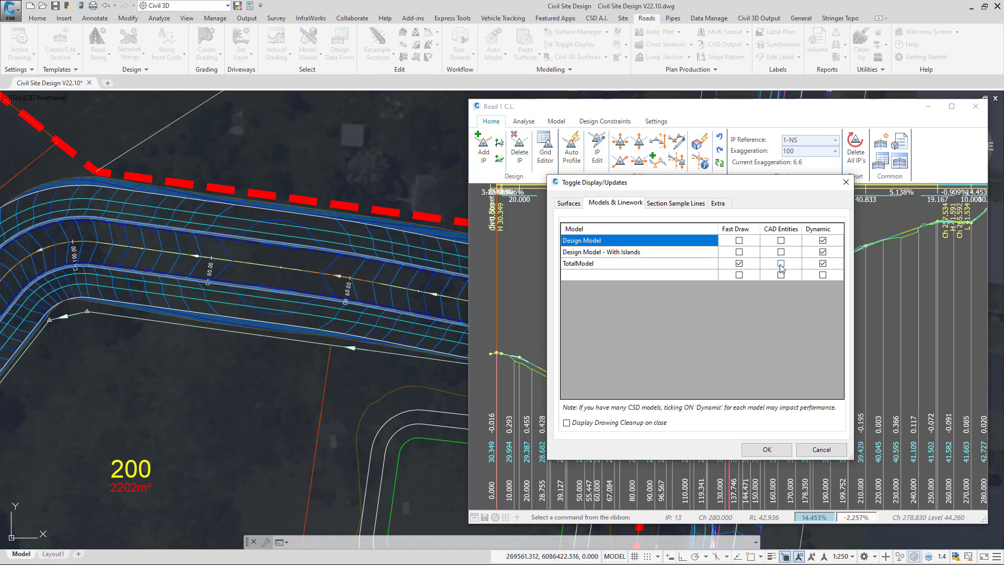
pyautogui.click(754, 267)
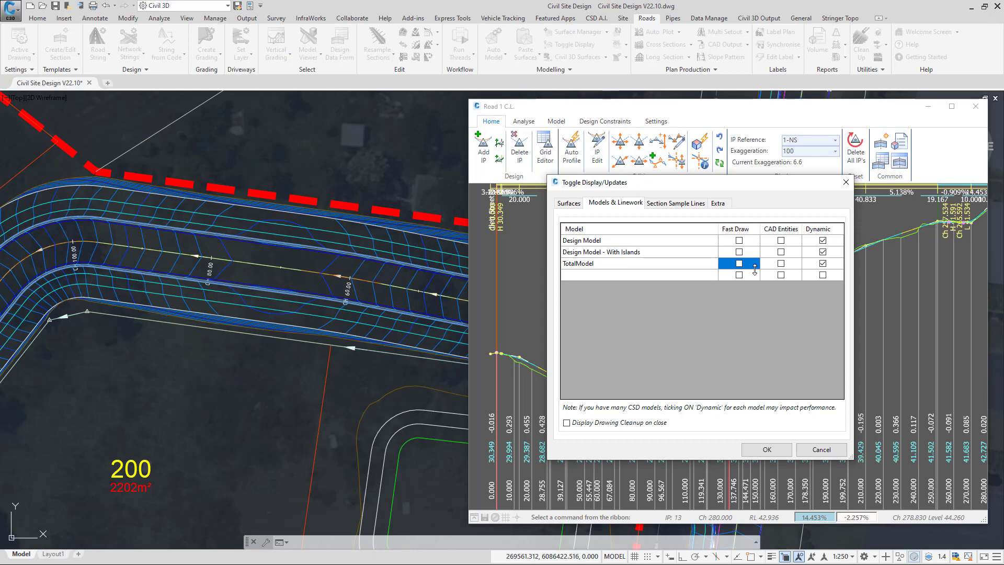
pyautogui.click(781, 263)
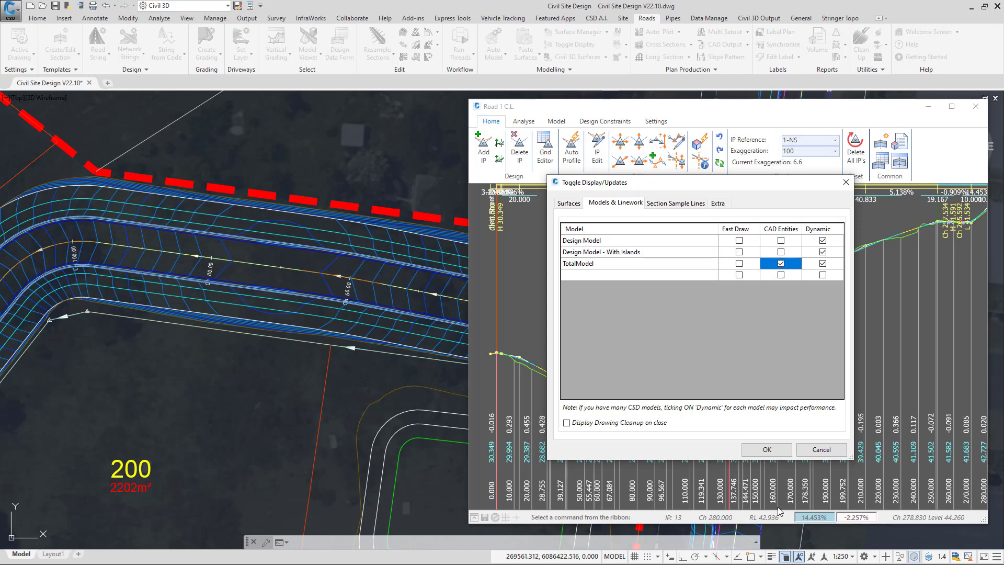
pyautogui.click(766, 449)
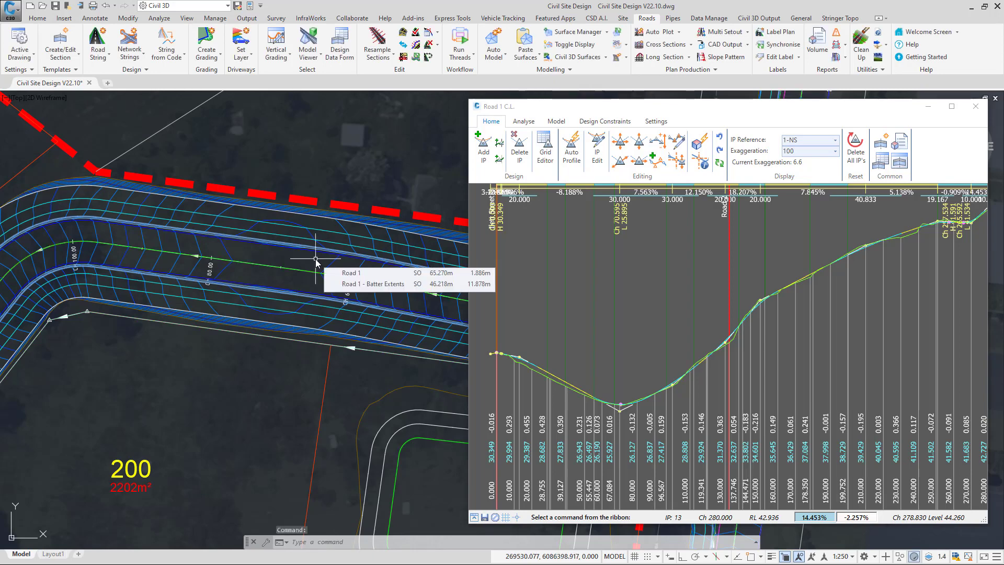
# Step: Select two of the road model's longitudinal lines along Road 1 to check they are CAD entities, and clear the selection
pyautogui.click(293, 236)
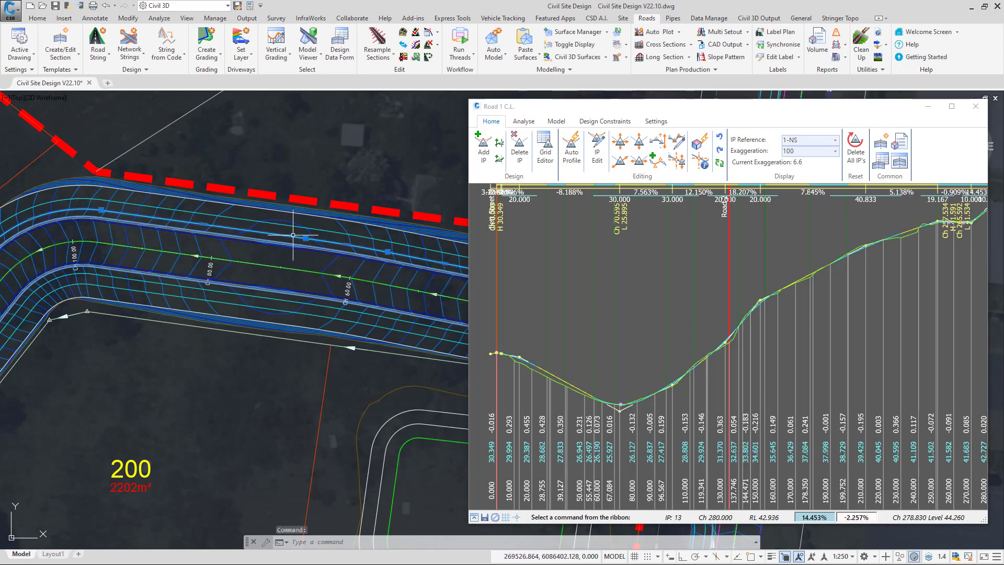
pyautogui.click(227, 217)
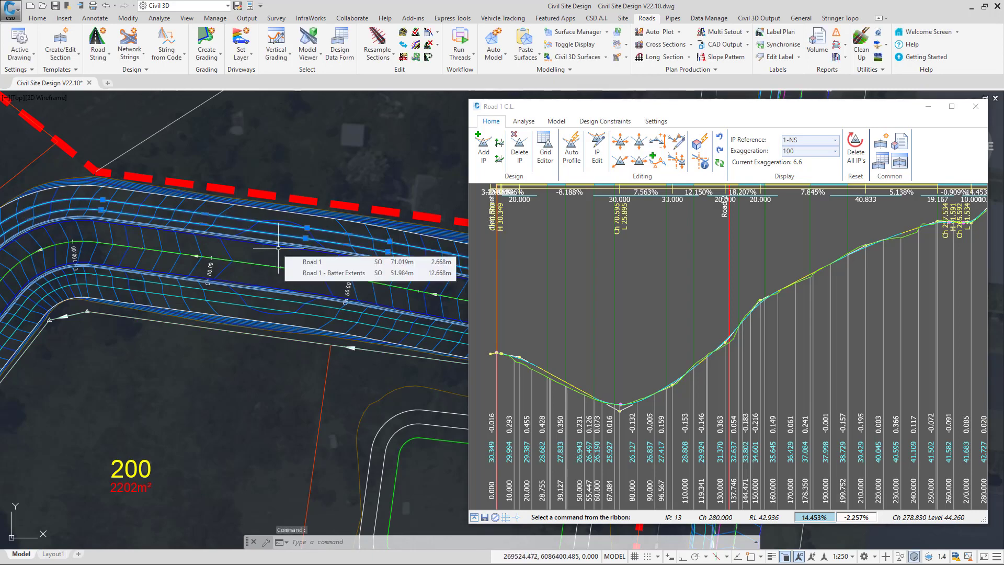
pyautogui.press('Escape')
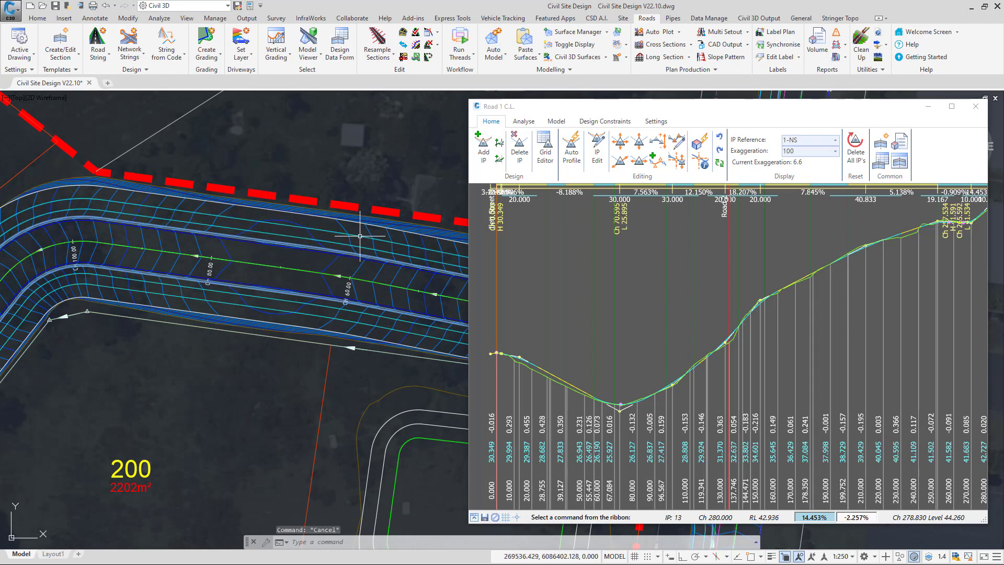
# Step: Raise the low-point IP in the Road 1 profile to chainage 70.000, level about 29.772
pyautogui.click(616, 409)
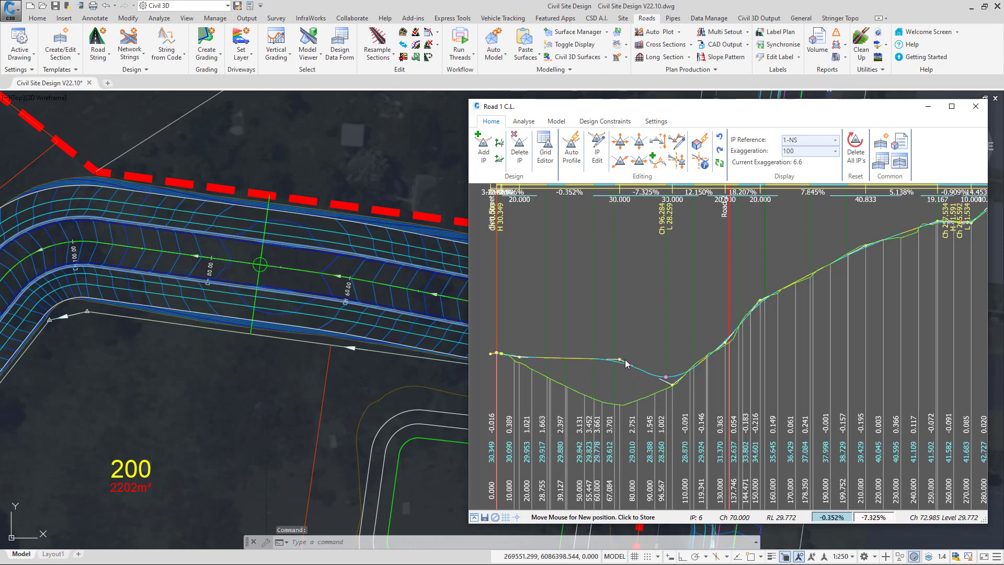
pyautogui.click(626, 364)
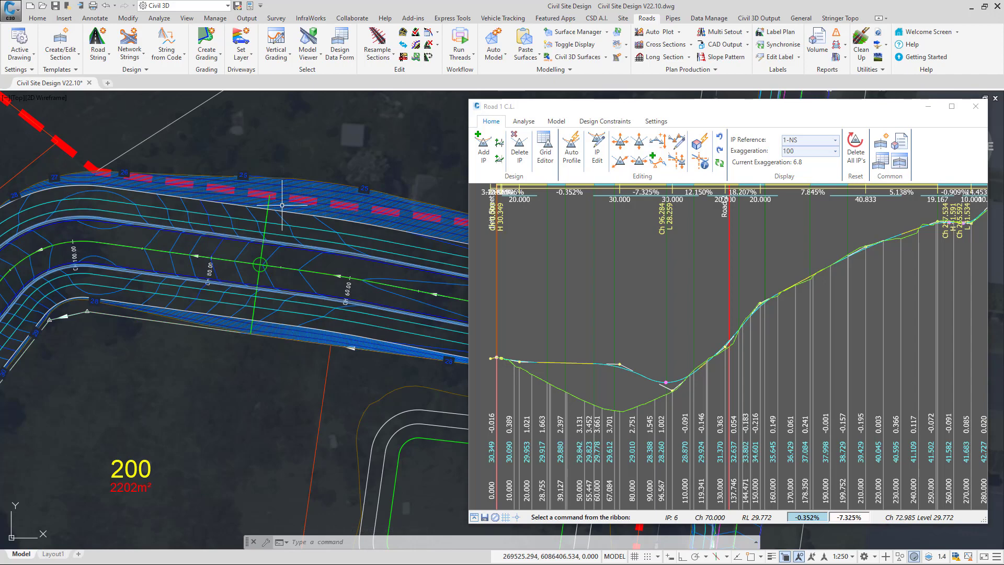
# Step: Switch TotalModel to Fast Draw with CAD Entities off, enable Display Drawing Cleanup on close, and complete the cleanup
pyautogui.click(577, 46)
pyautogui.click(628, 203)
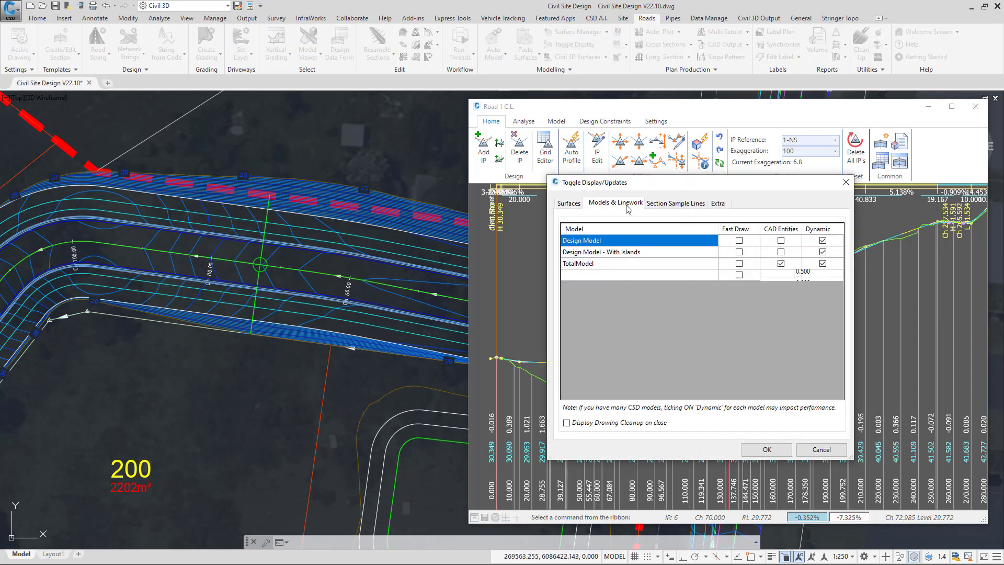
pyautogui.click(739, 263)
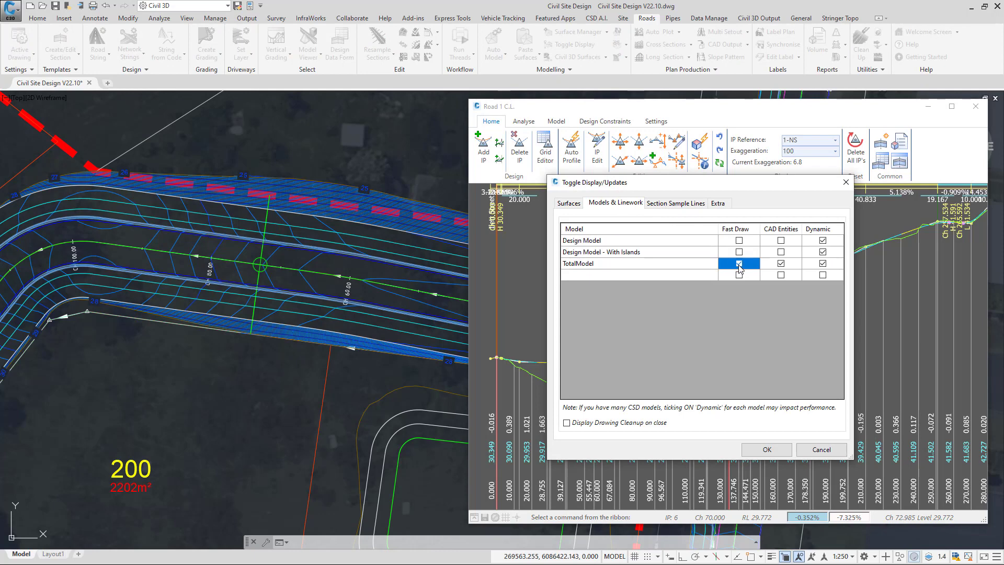
pyautogui.click(781, 264)
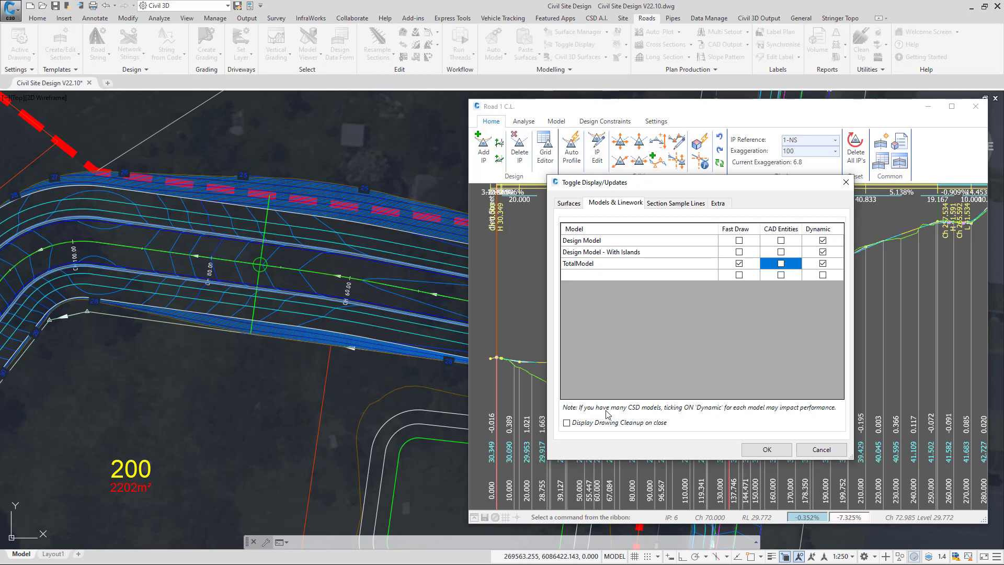
pyautogui.click(570, 419)
pyautogui.click(779, 455)
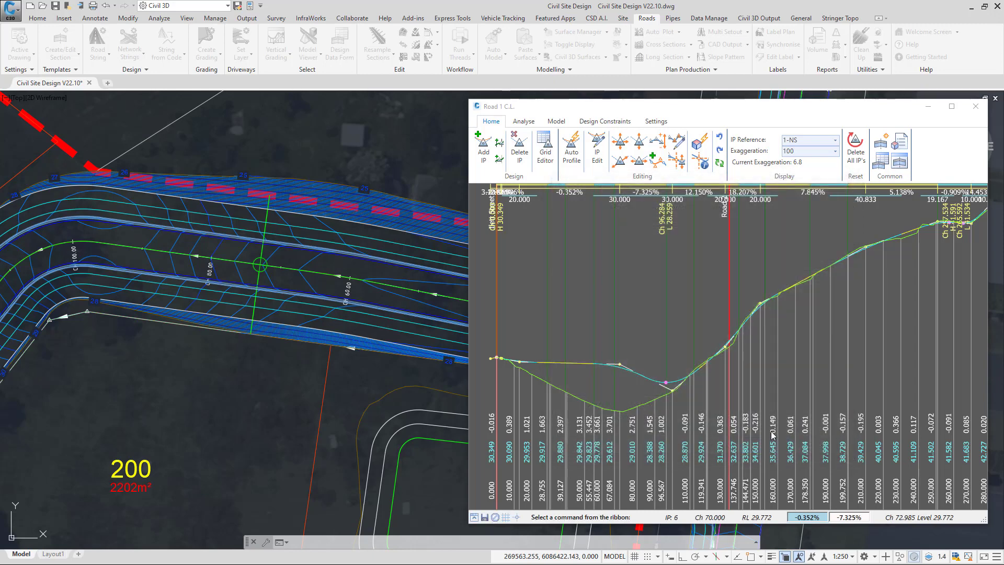
pyautogui.click(486, 381)
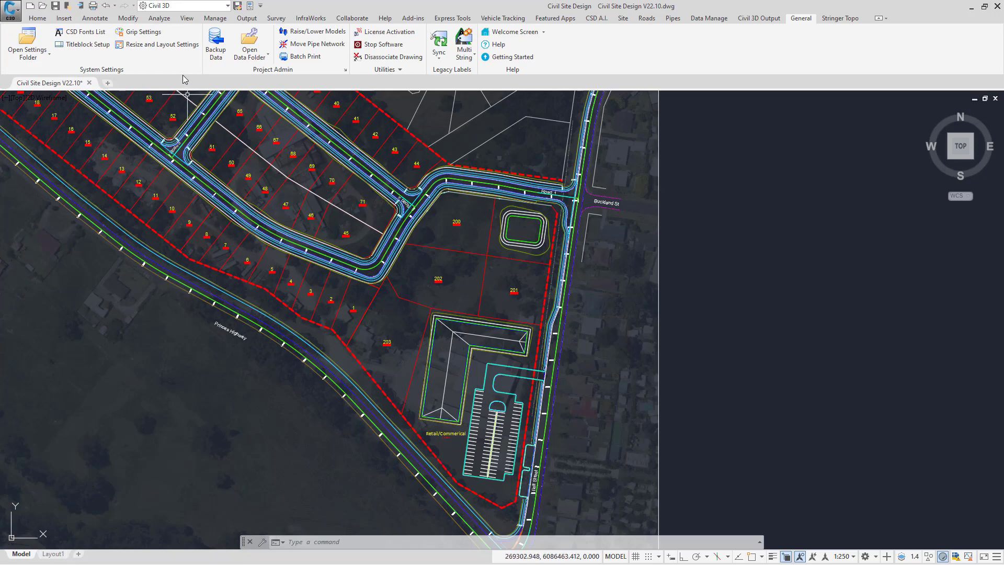
# Step: Check the Resize and Layout Settings and open cross section plotting for Ilett Street
pyautogui.click(155, 47)
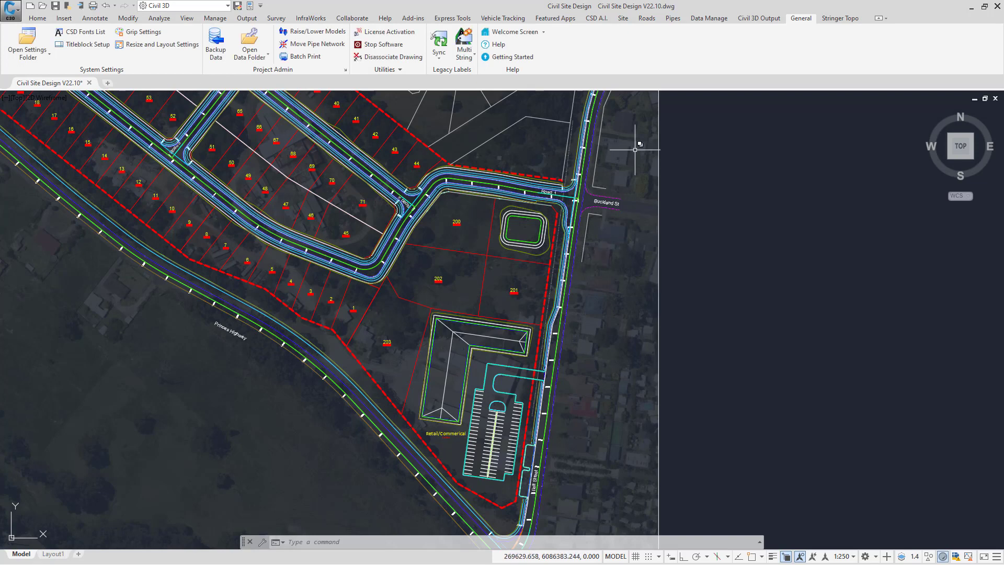
pyautogui.click(646, 18)
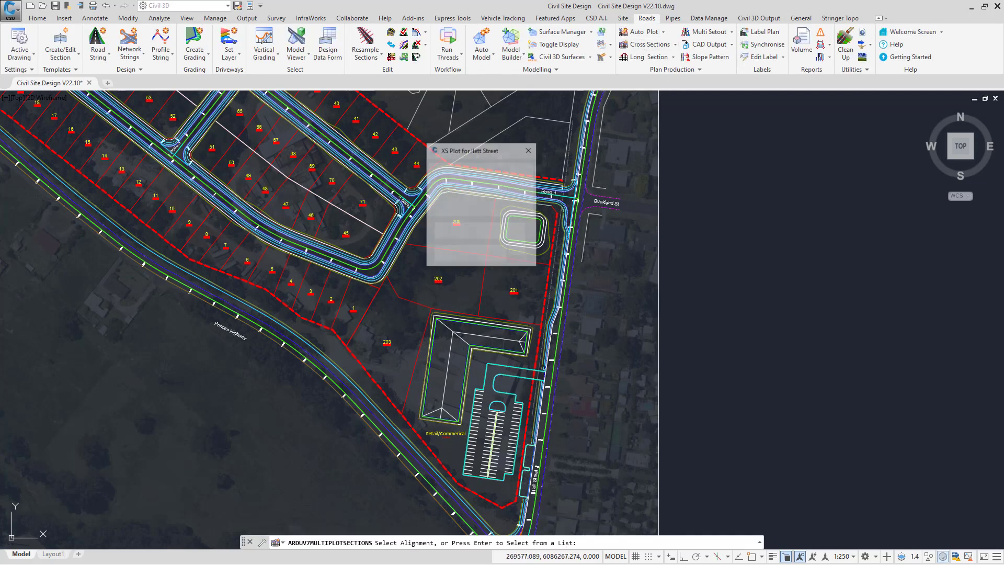
pyautogui.click(493, 187)
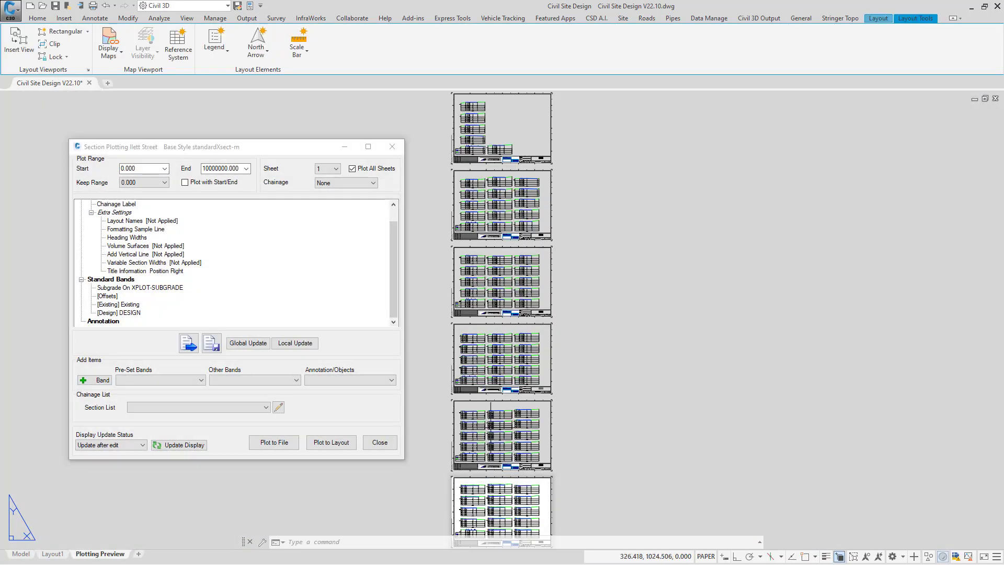
# Step: Plot all Ilett Street cross section sheets to layouts and close the section plotting window
pyautogui.scroll(4, 471, 282)
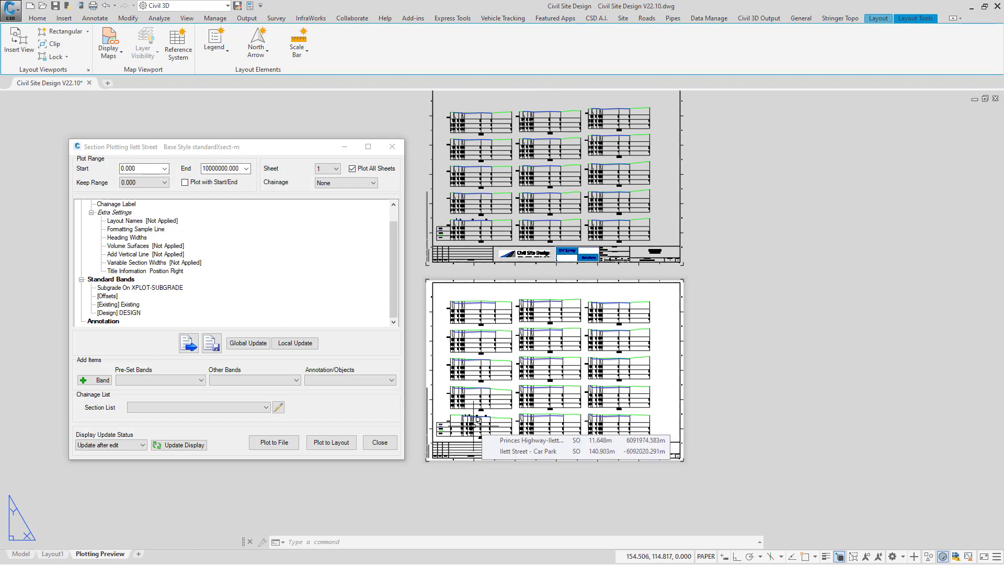
pyautogui.click(342, 444)
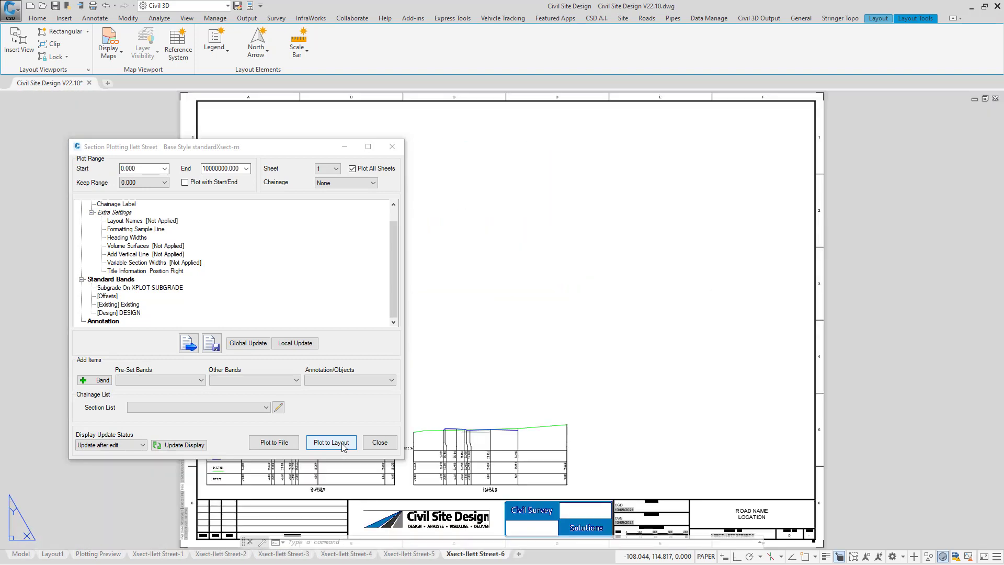
pyautogui.click(386, 444)
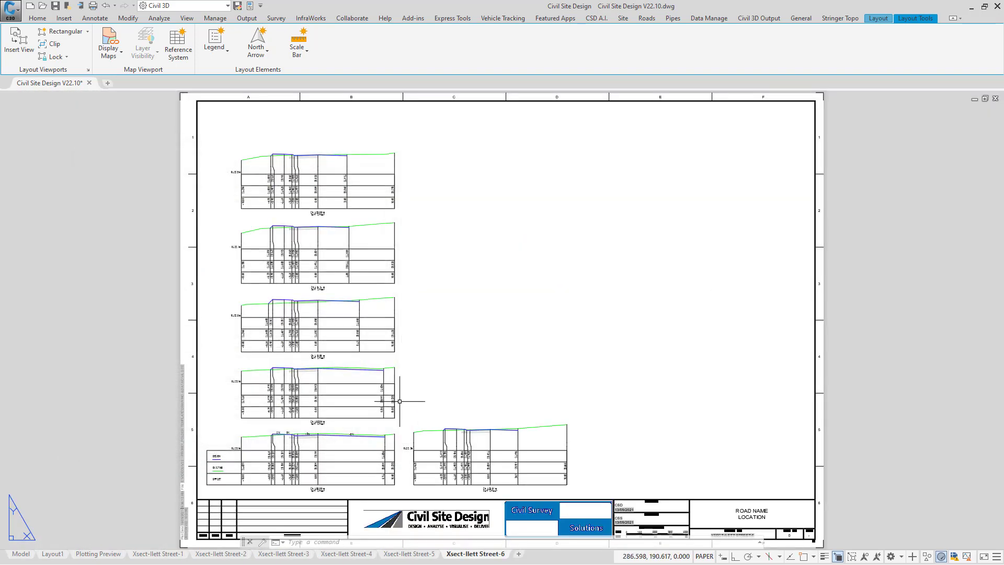
# Step: Batch print layouts Xsect-Ilett Street-1 to 6 with DWG To PDF.pc3 into the desktop folder Project Plotted Files
pyautogui.click(797, 22)
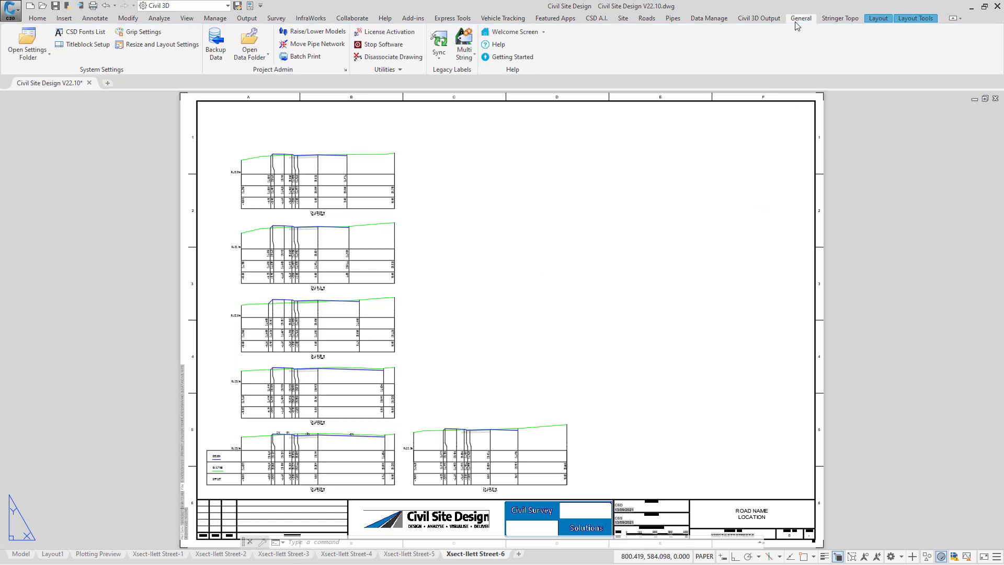
pyautogui.click(301, 57)
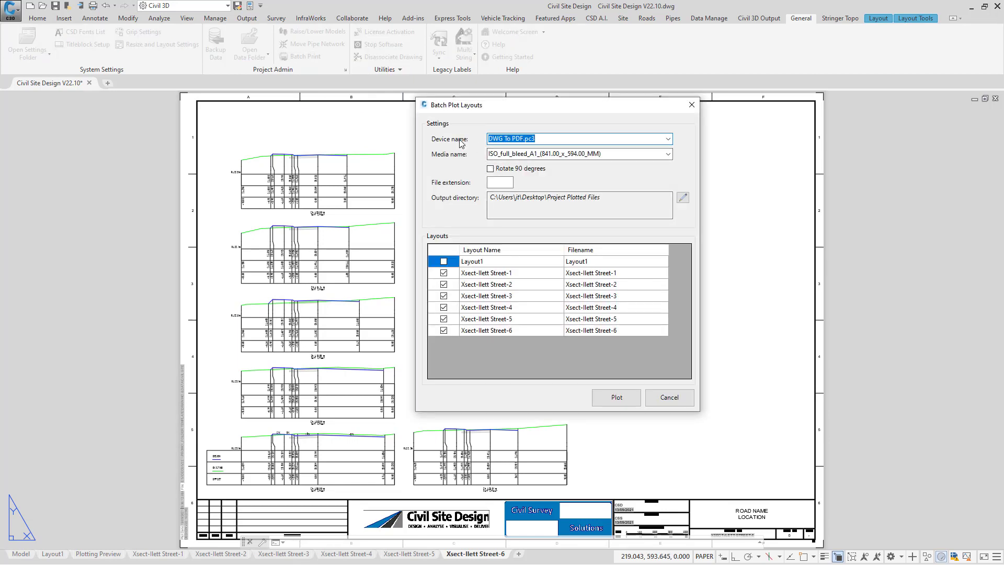
pyautogui.click(669, 139)
pyautogui.click(669, 140)
pyautogui.click(683, 199)
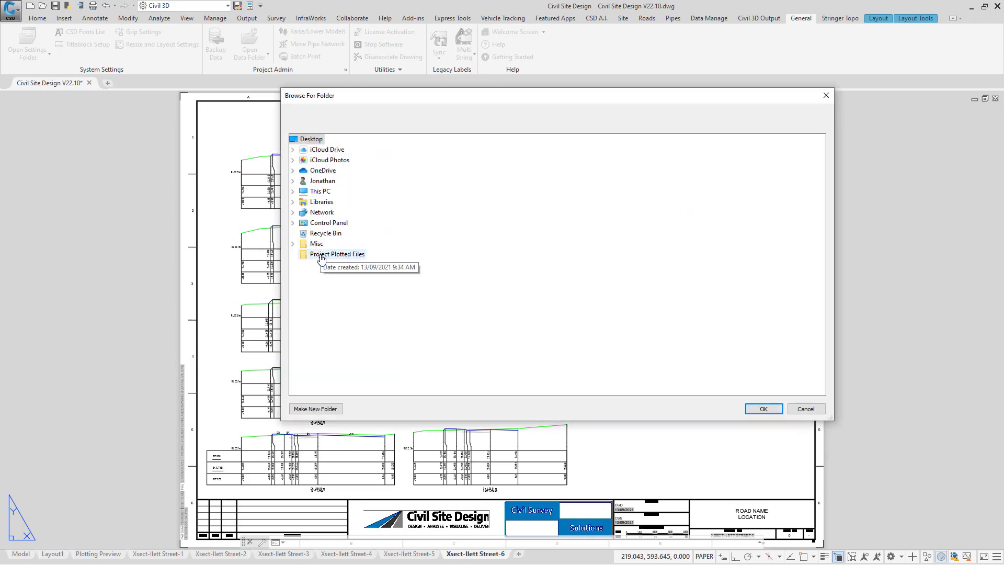
pyautogui.click(321, 256)
pyautogui.click(764, 408)
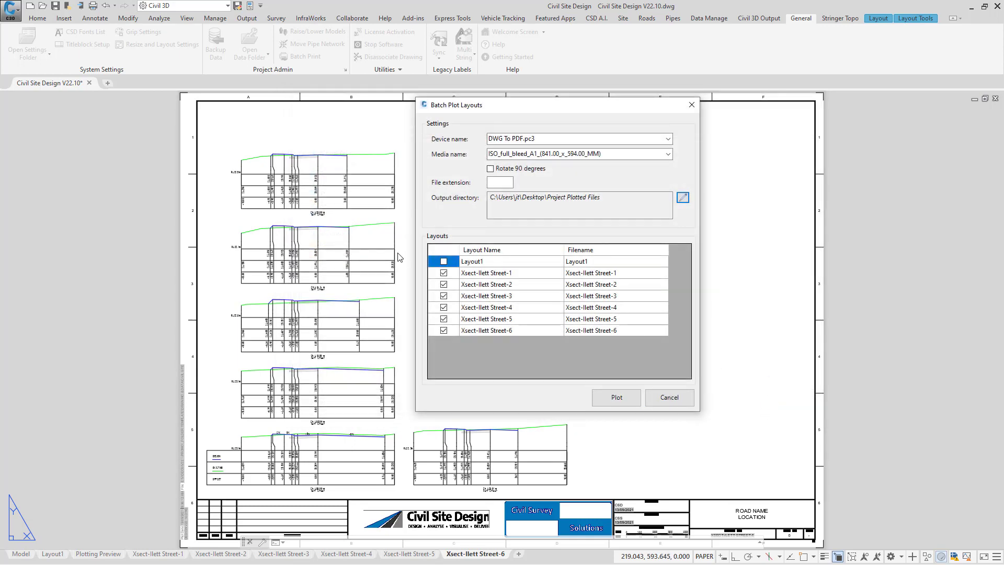
pyautogui.click(615, 398)
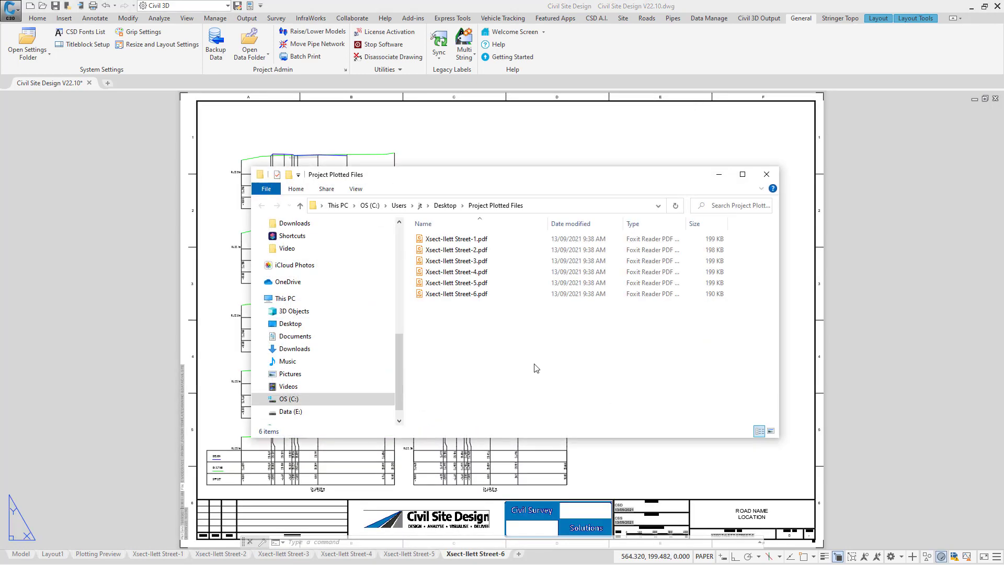
# Step: Open the plotted file Xsect-Ilett Street-1.pdf in Foxit Reader to view its cross sections
pyautogui.click(467, 239)
pyautogui.doubleClick(467, 240)
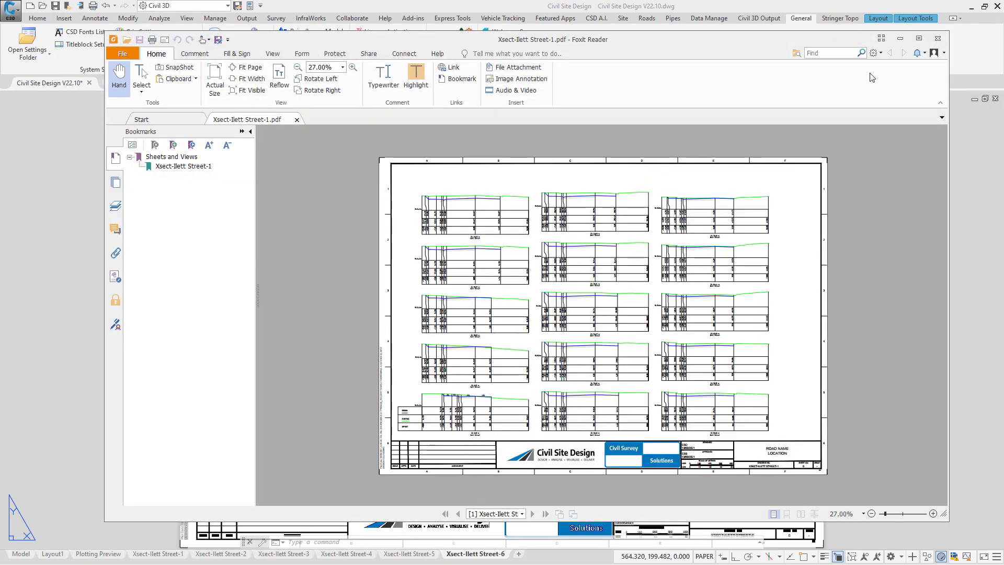